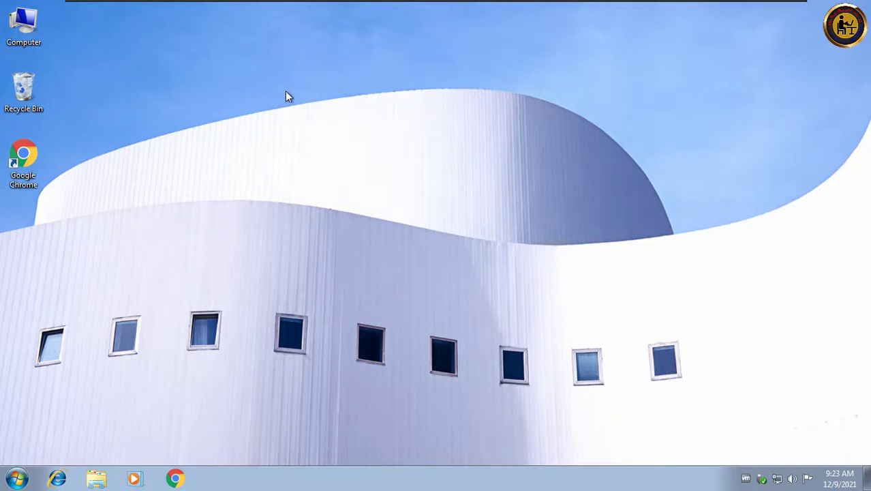
right_click(287, 94)
click(326, 126)
right_click(305, 99)
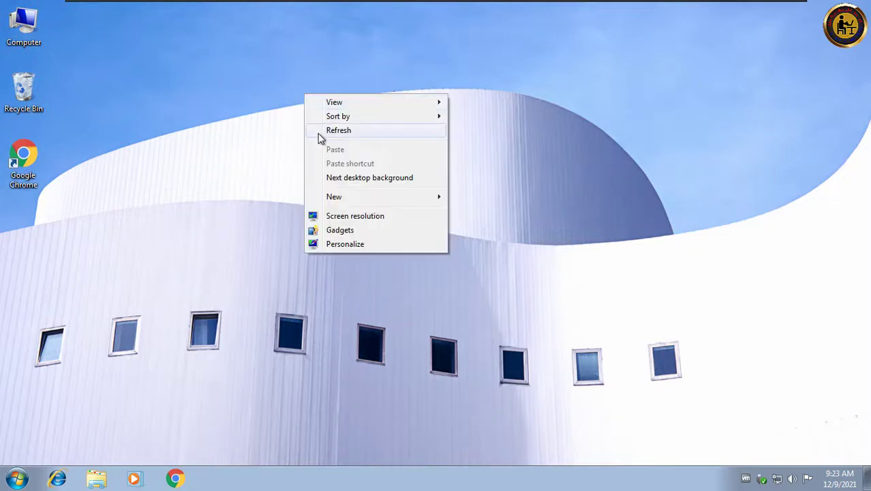
click(318, 131)
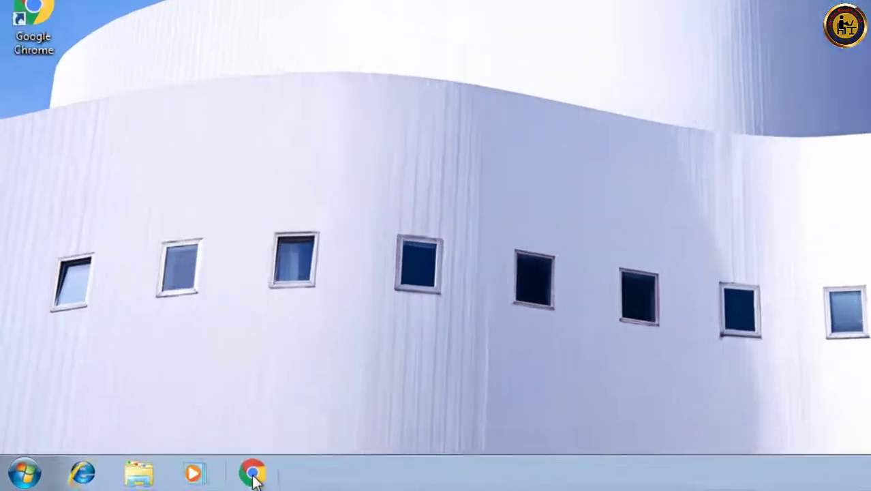
Step: Switch to Google Chrome and search the web for "driverbooster"
click(175, 479)
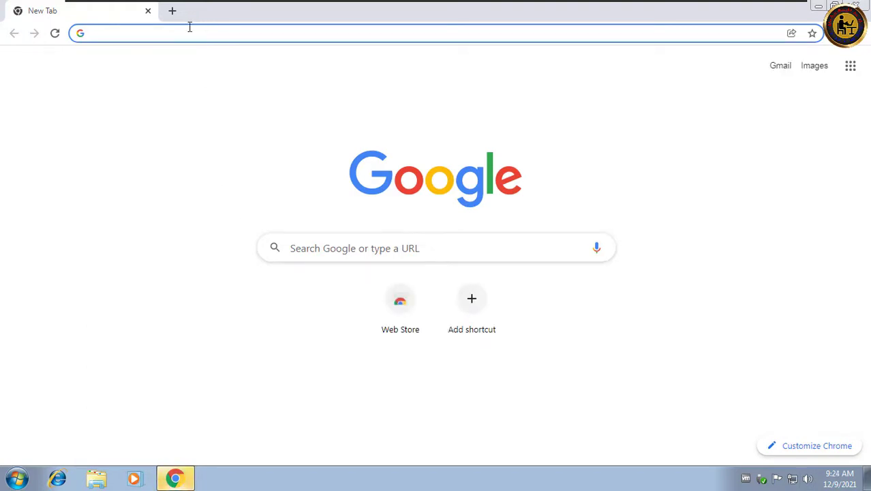
click(189, 30)
text(driverbooster)
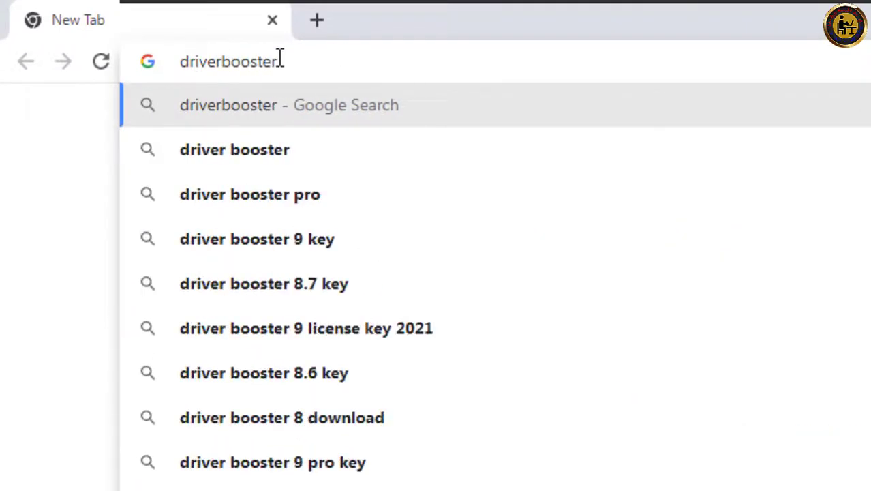
key(Return)
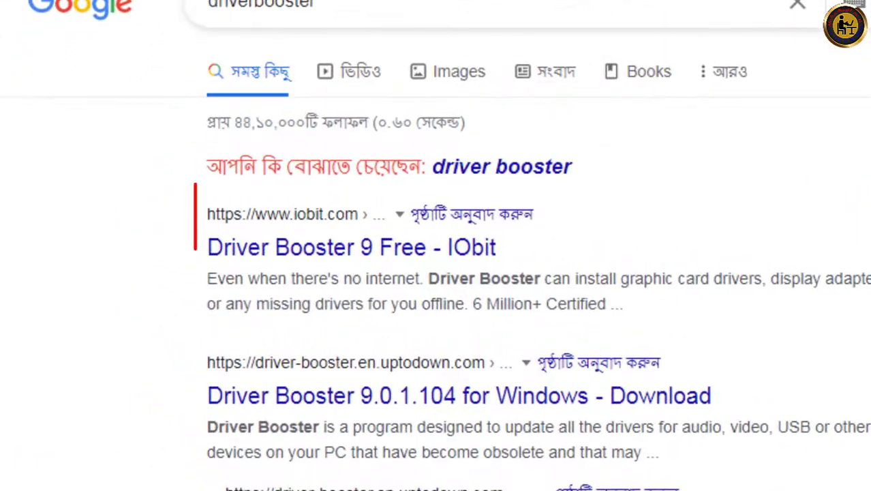
Step: Open the "Driver Booster 9 Free - IObit" search result in a separate tab and switch to that page
right_click(367, 254)
click(415, 268)
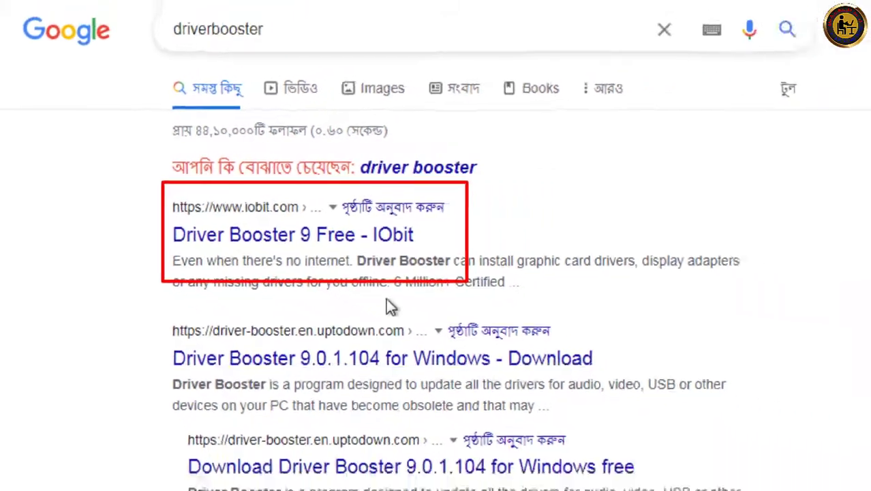
scroll(142, 311, down, 1)
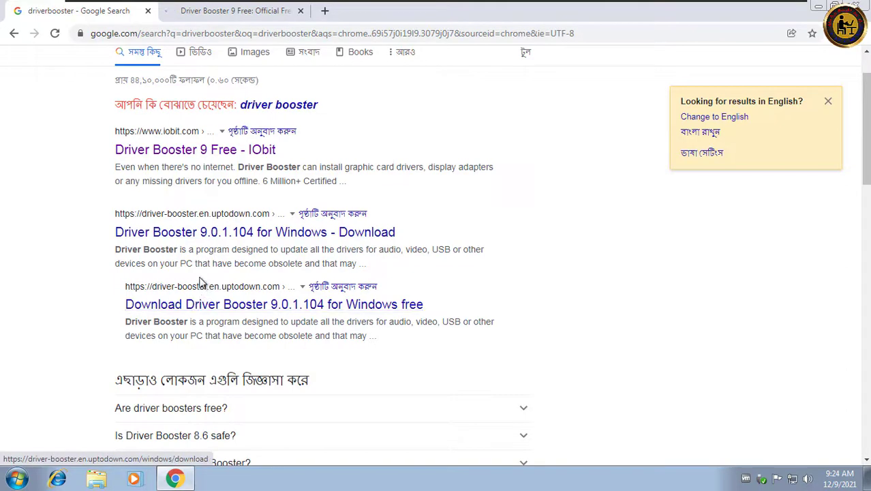
scroll(200, 281, up, 1)
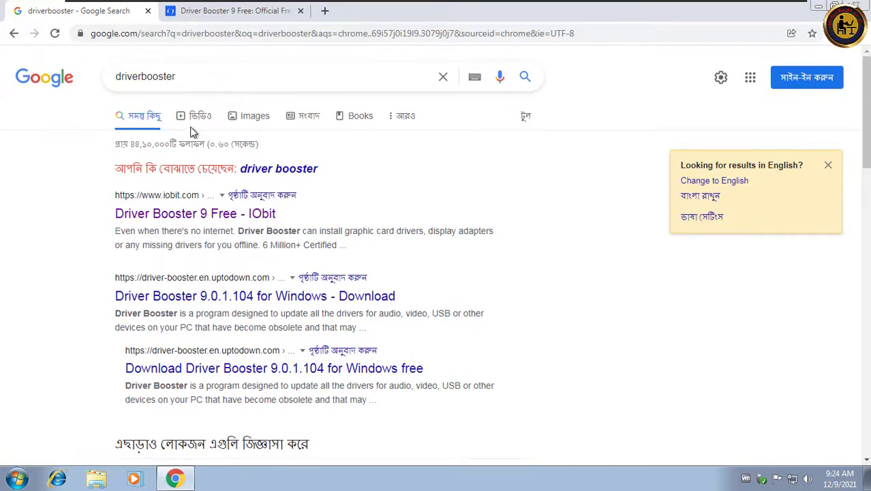
click(196, 15)
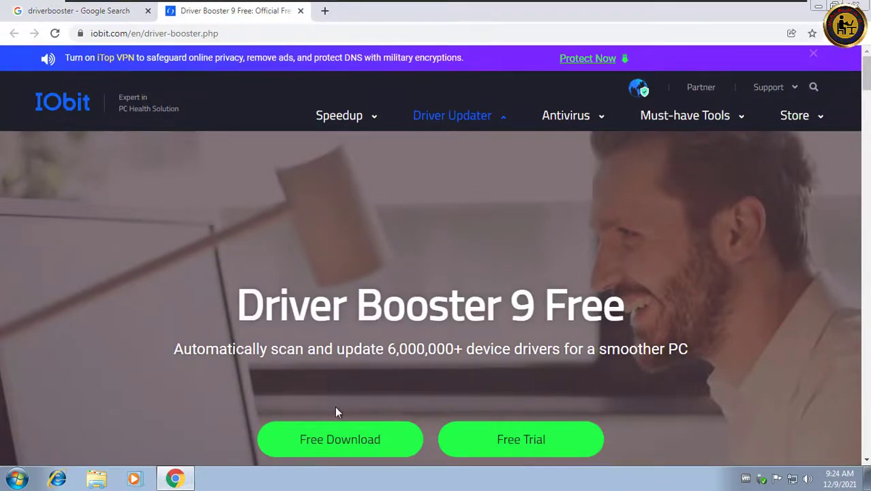
Step: Start the free download of Driver Booster 9 from the IObit product page
mouse_move(500, 113)
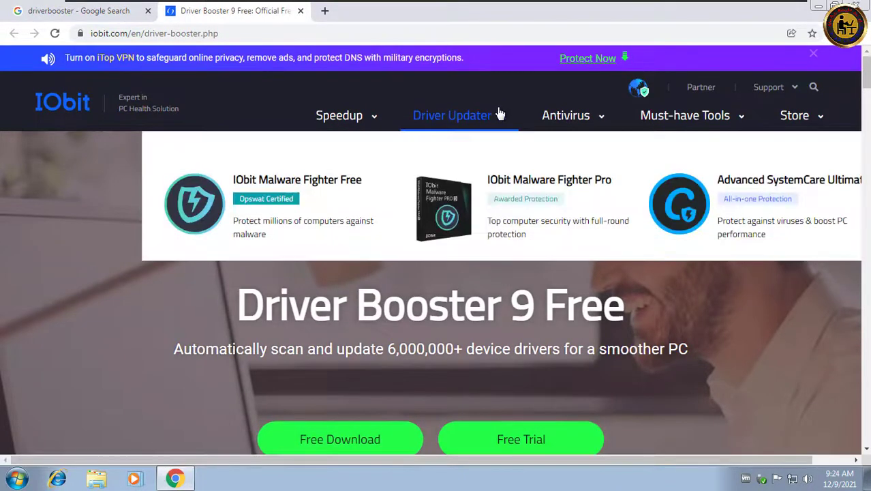
mouse_move(802, 121)
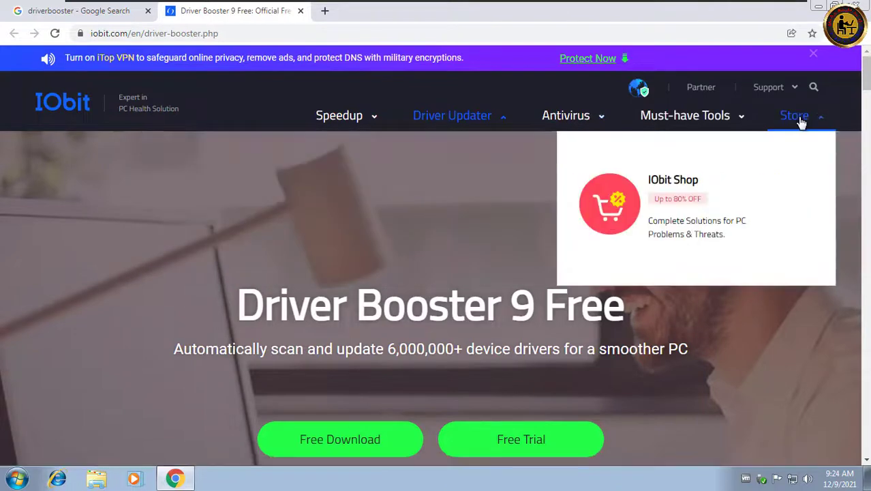
mouse_move(415, 125)
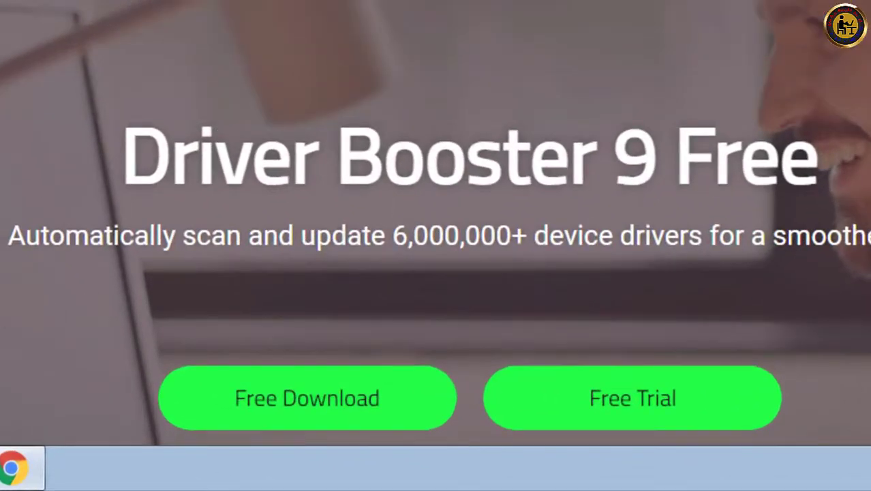
click(317, 398)
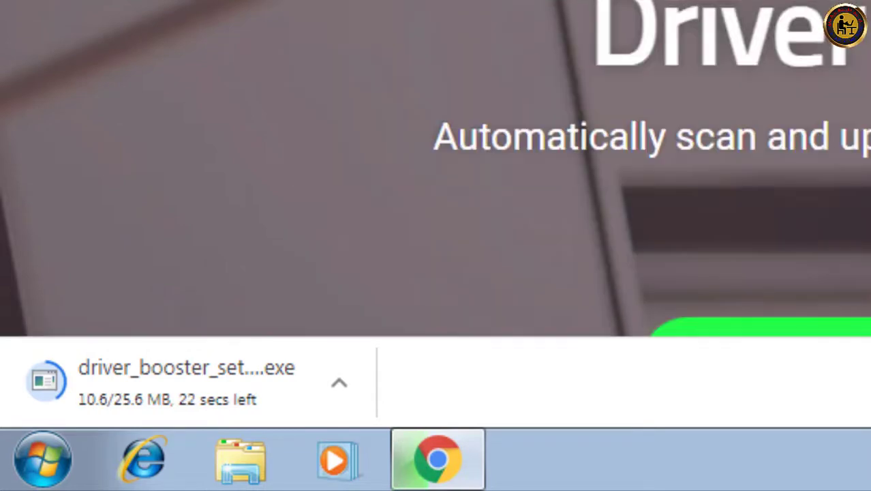
Step: Resume the interrupted download of the Driver Booster setup file
scroll(436, 169, down, 1)
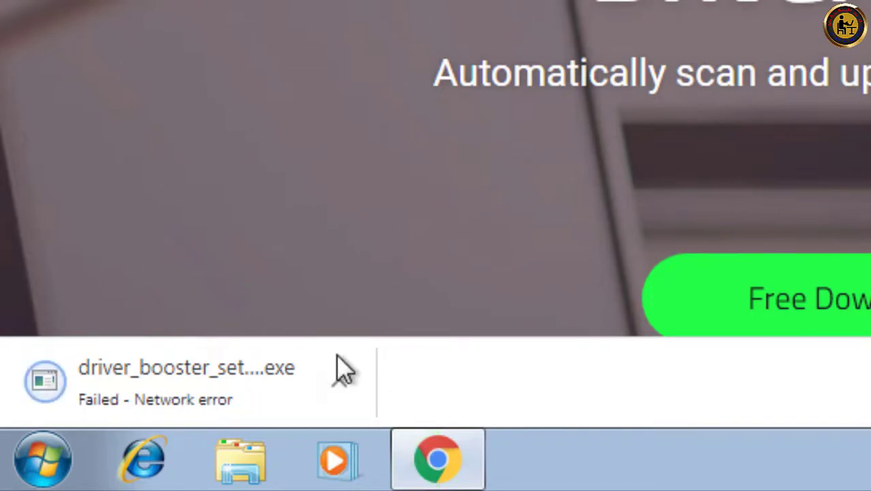
click(339, 386)
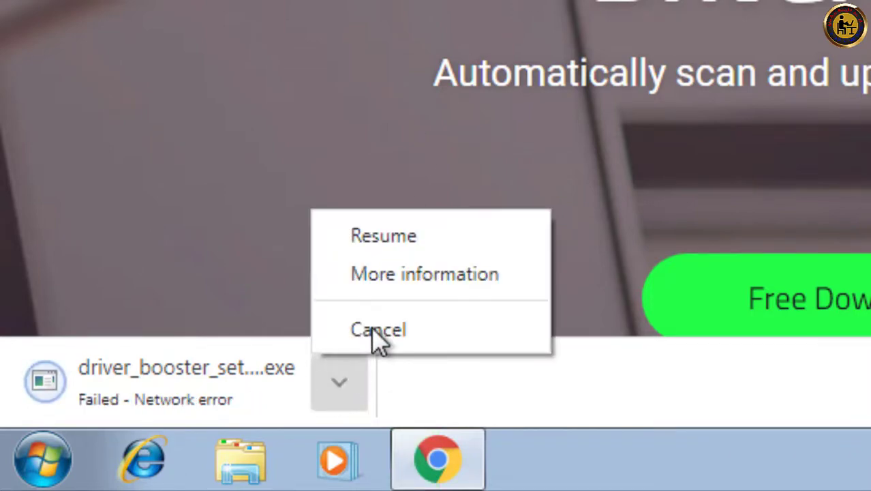
click(416, 238)
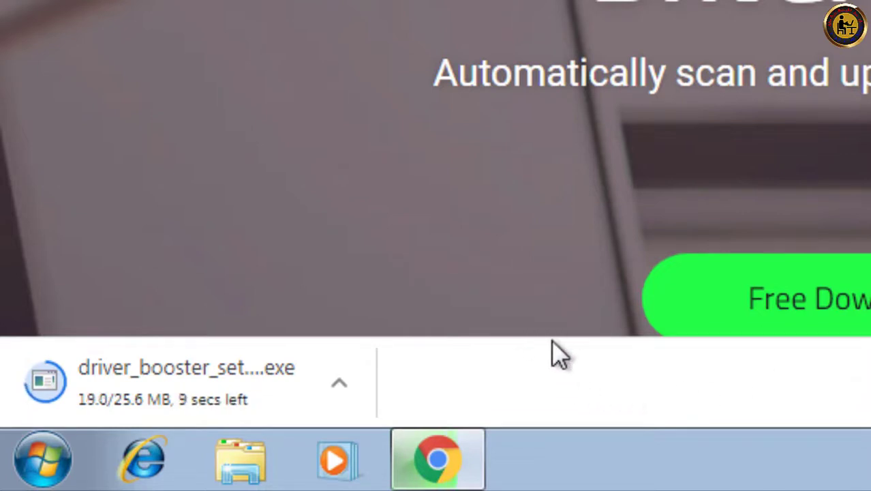
Step: Run the downloaded driver_booster_setup.exe and allow it to make changes to the computer
click(355, 382)
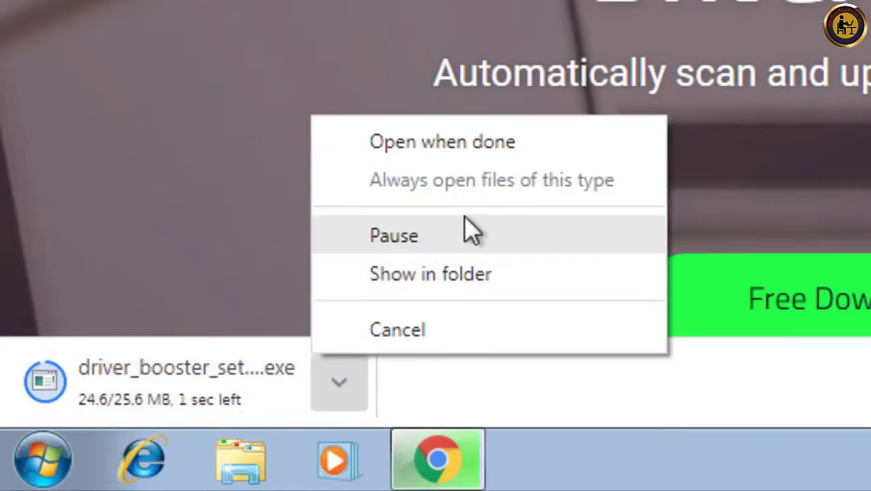
click(371, 402)
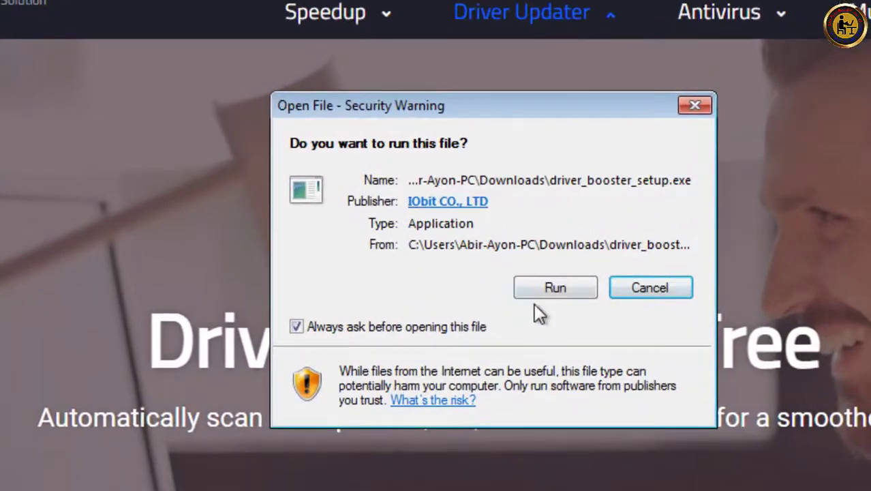
click(470, 249)
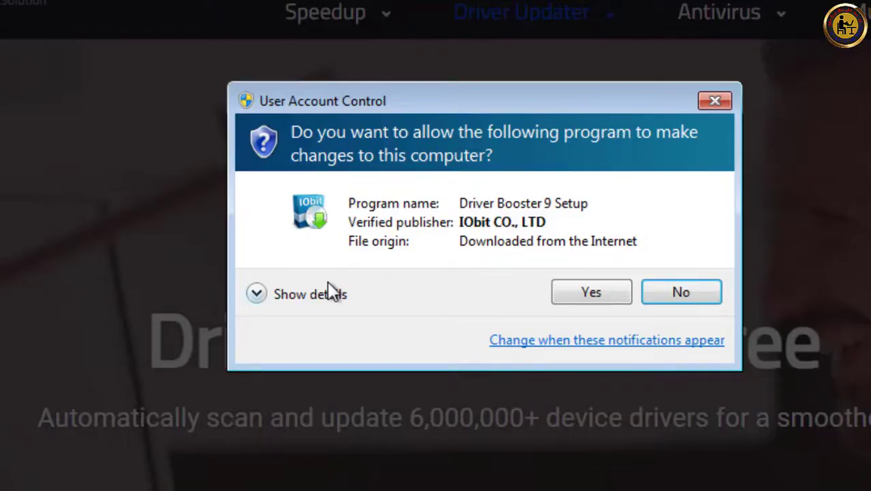
click(328, 286)
click(562, 357)
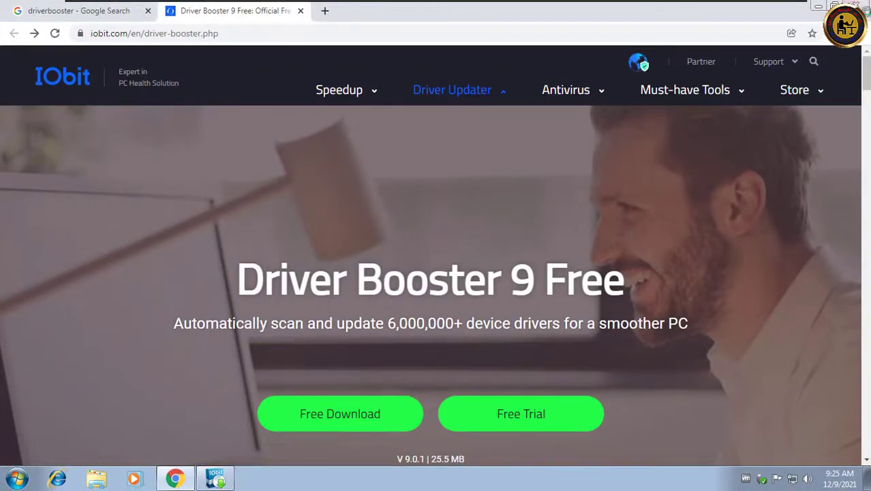
Step: Minimize the browser and bring the Driver Booster Setup window to the front
click(818, 6)
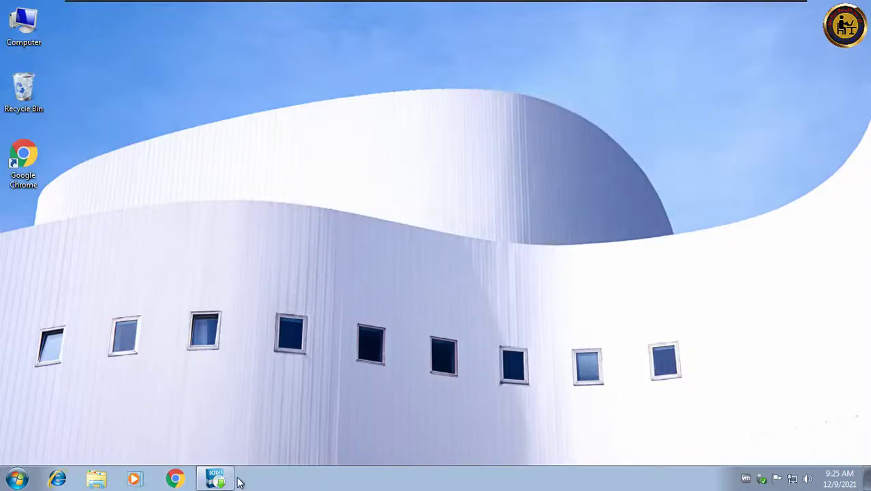
mouse_move(217, 477)
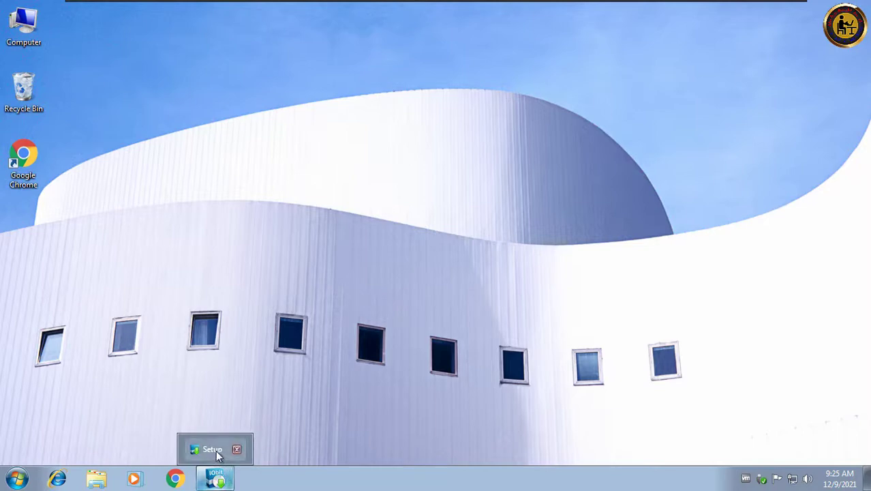
click(215, 452)
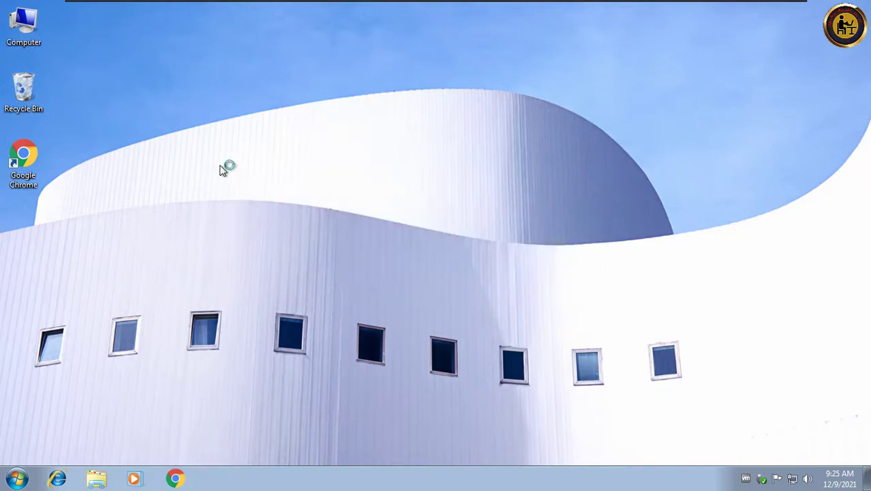
right_click(230, 93)
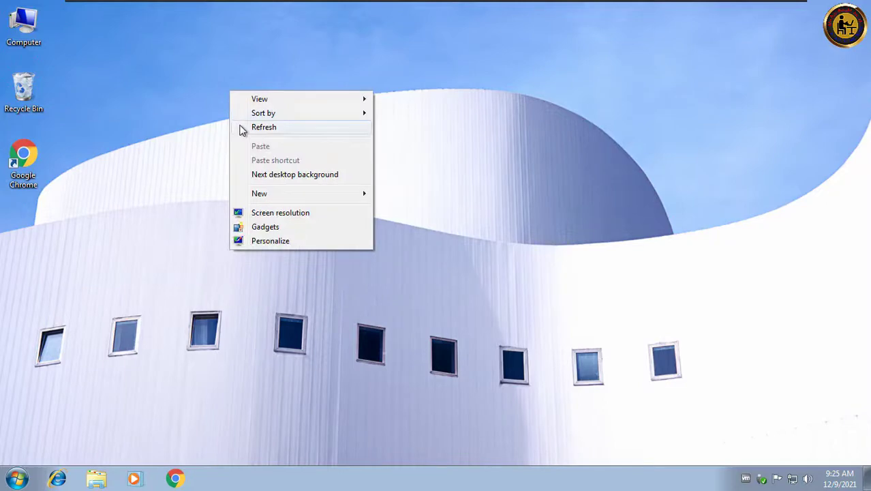
click(239, 127)
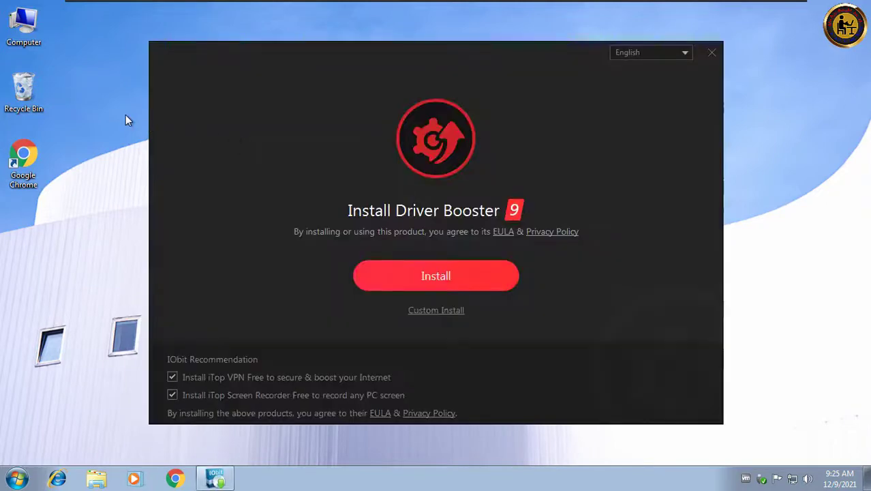
right_click(125, 115)
click(151, 156)
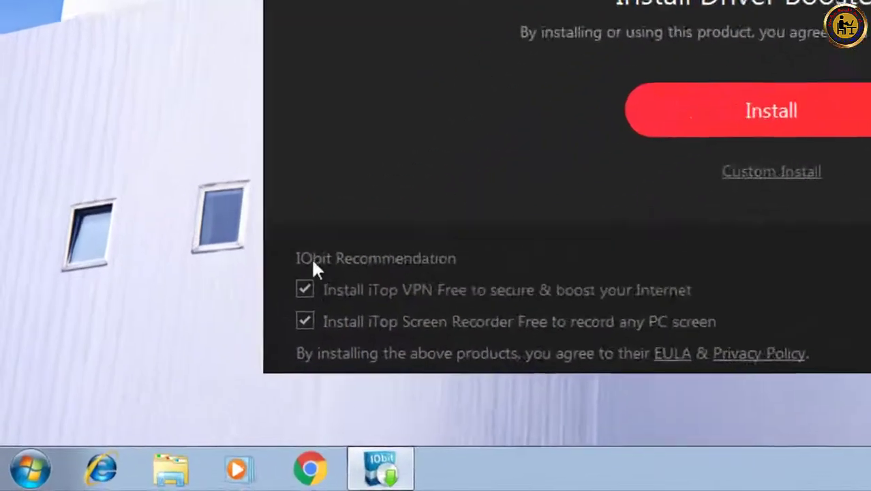
Step: Exclude iTop VPN Free and iTop Screen Recorder Free from the installation, and review the custom install options without changing them
click(332, 274)
click(333, 304)
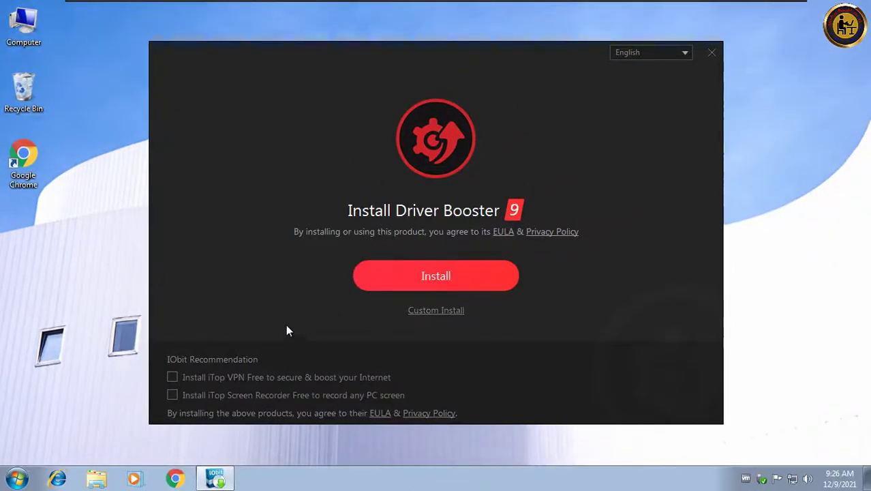
click(416, 311)
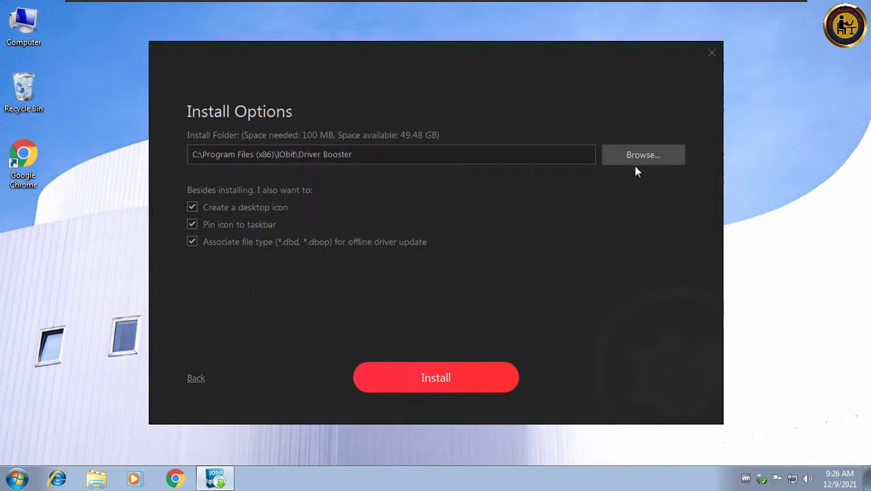
click(194, 380)
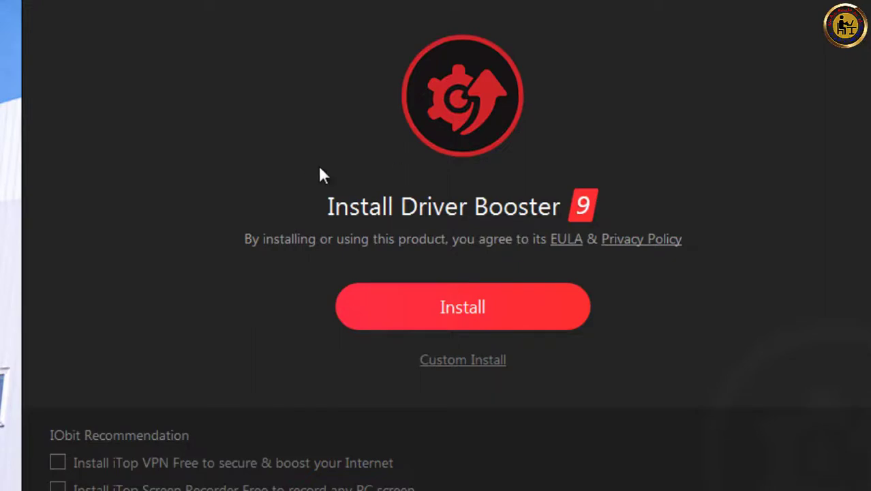
Step: Start installing Driver Booster 9 and skip the Dashlane offer
click(464, 308)
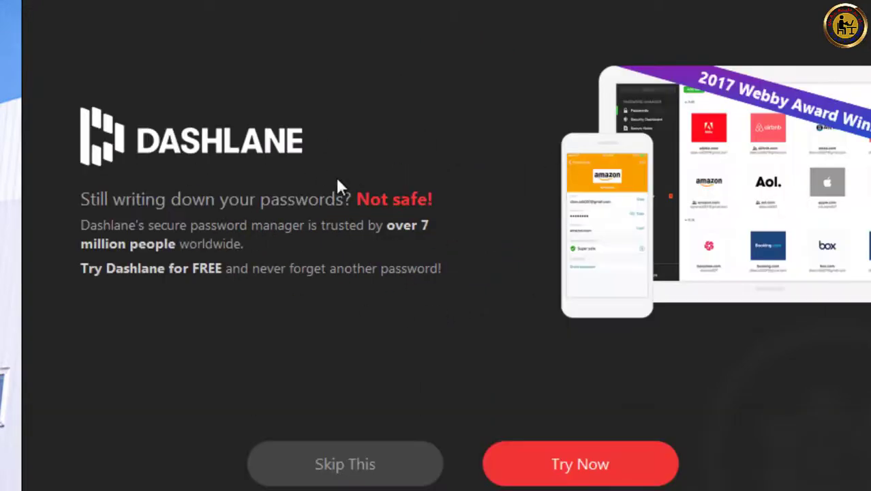
click(346, 464)
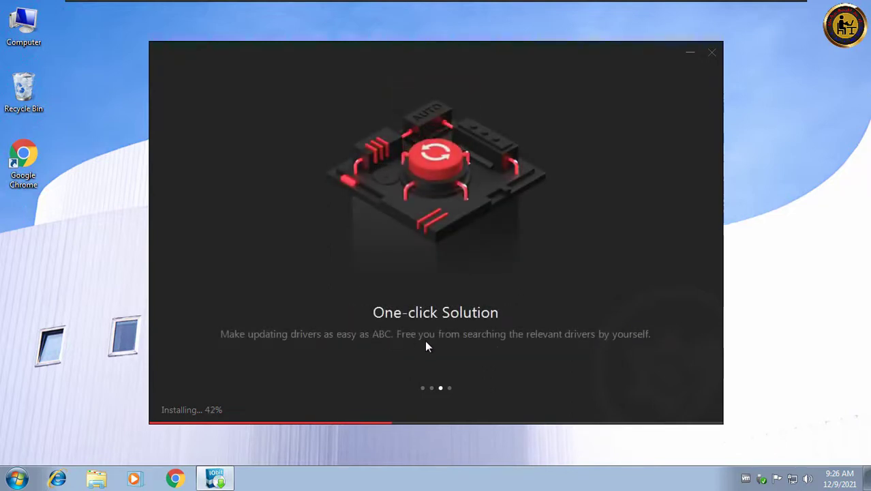
Step: Check the network connection status and open the Action Center to review its messages
click(792, 480)
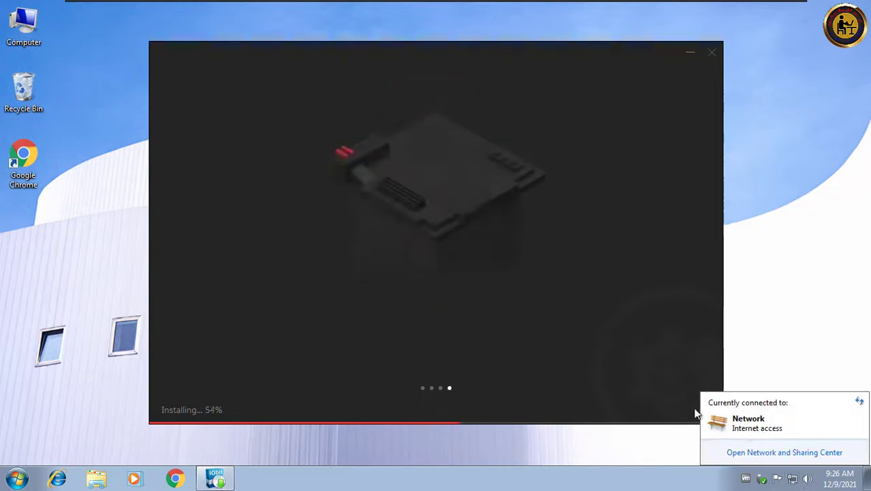
click(547, 348)
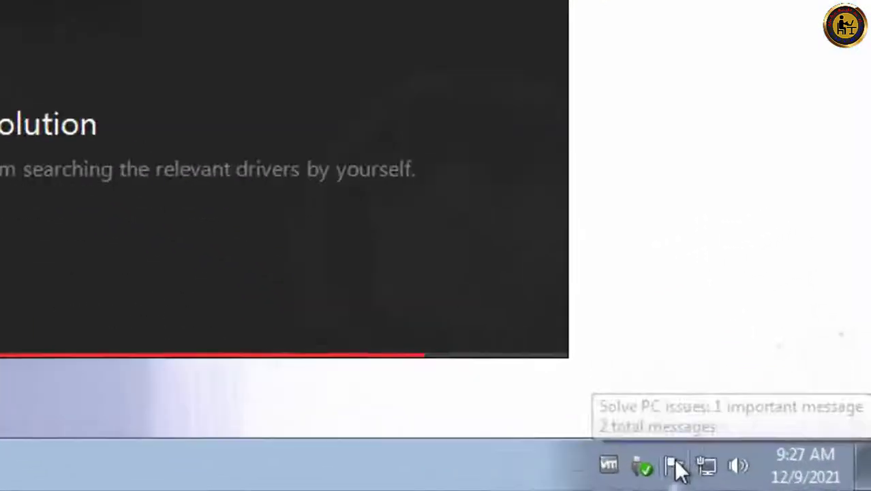
click(778, 479)
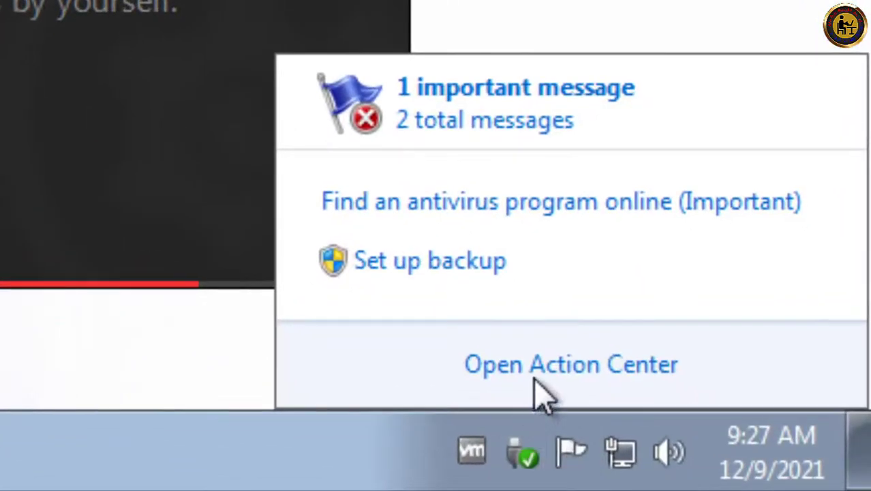
click(599, 341)
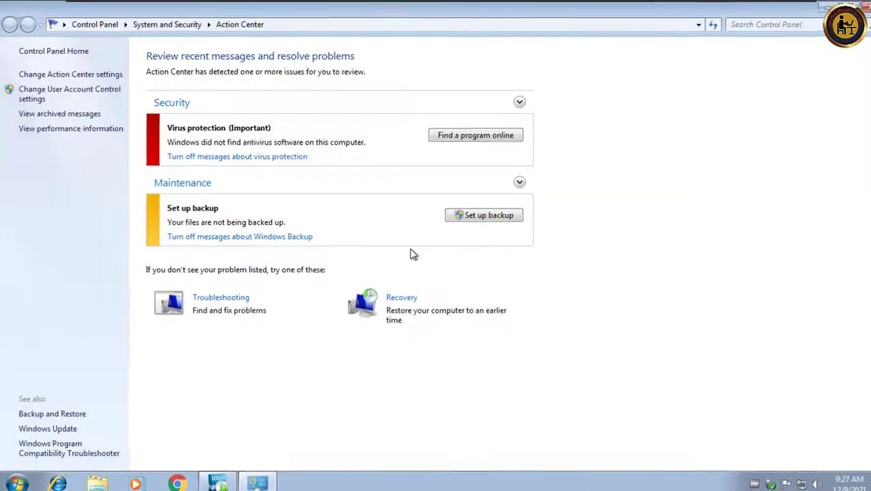
Step: Turn off the Action Center messages about virus protection and Windows Backup, and close the window
click(297, 216)
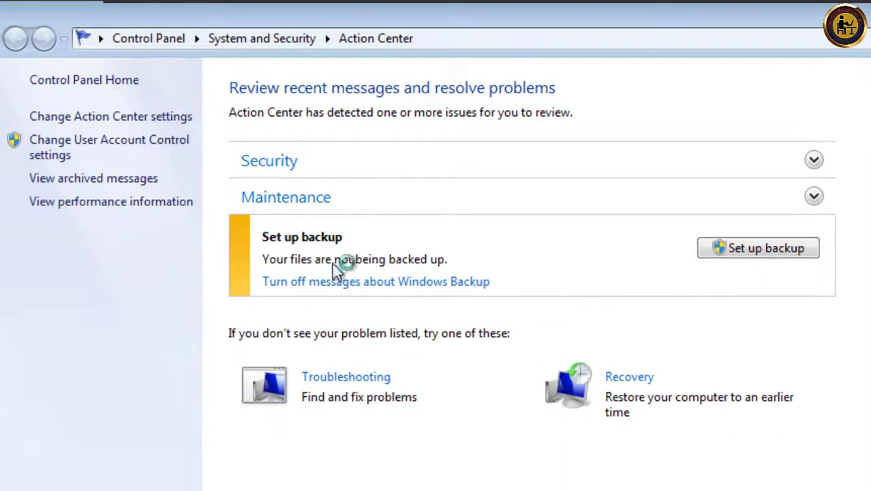
click(406, 289)
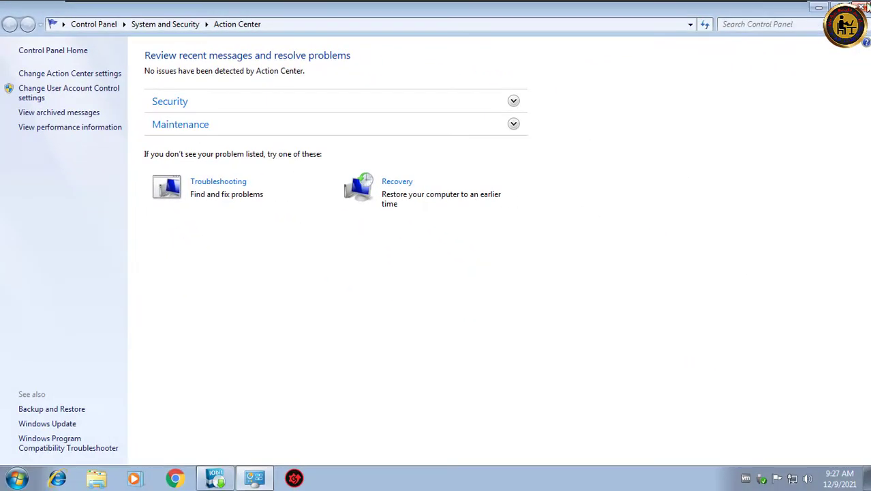
click(865, 7)
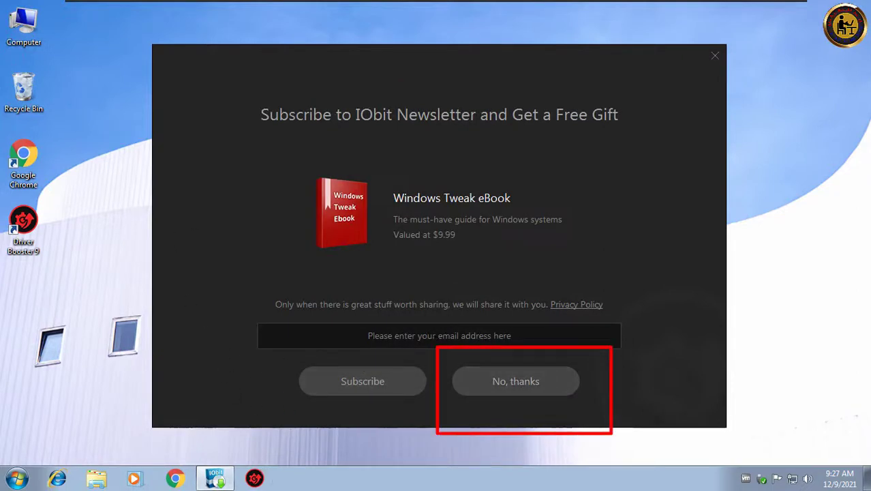
Step: Decline the IObit newsletter subscription and start the first driver scan from the completed installation
click(508, 379)
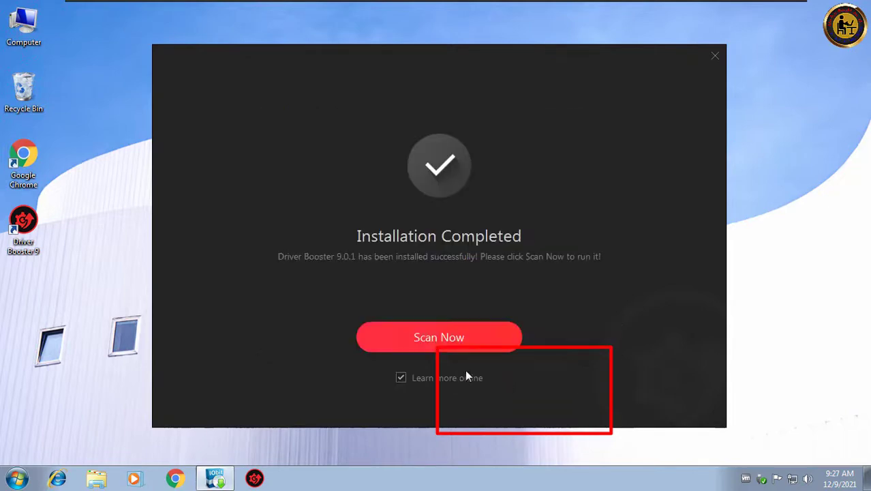
click(423, 347)
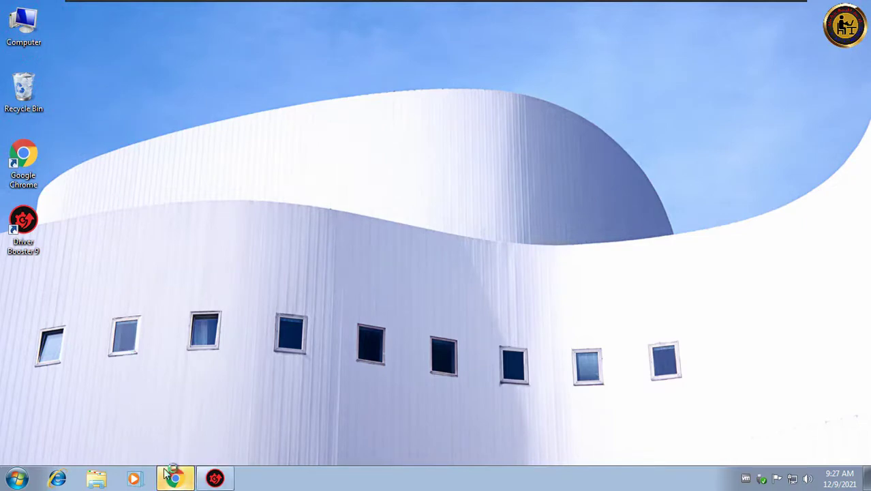
mouse_move(167, 475)
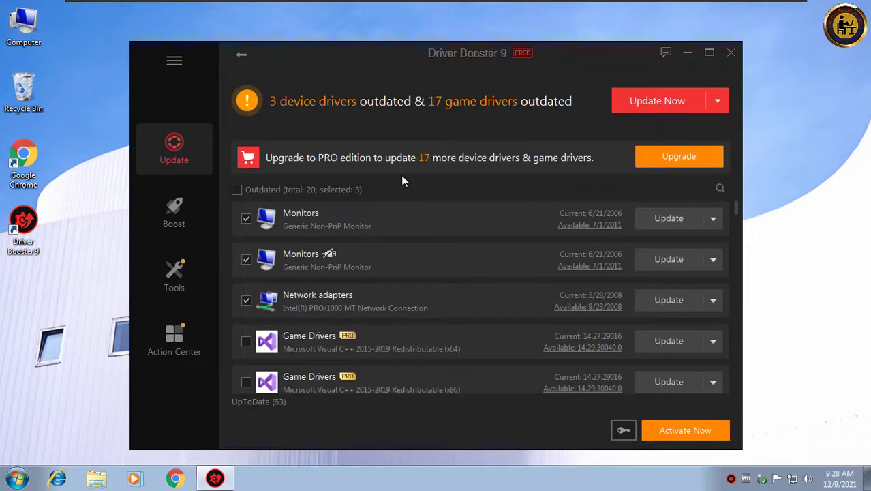
Step: Activate Driver Booster by pasting the license key, acknowledge the activation, and close the License Manager
click(625, 429)
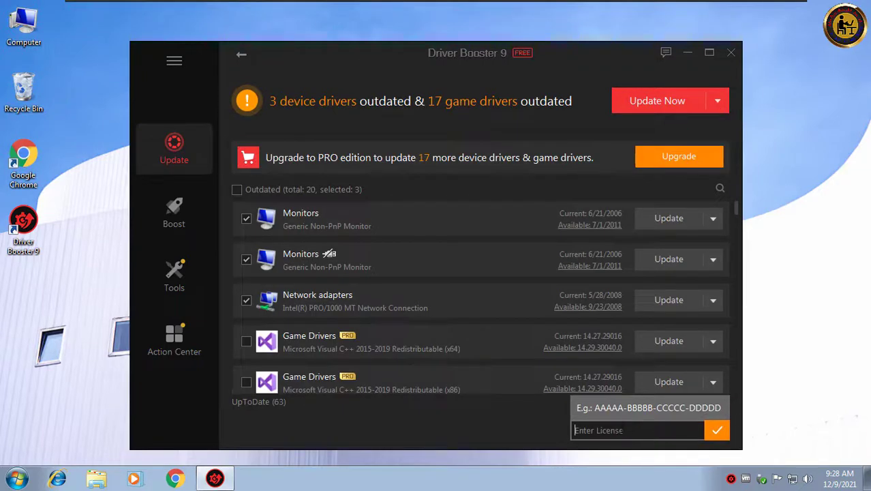
key(ctrl+v)
key(Return)
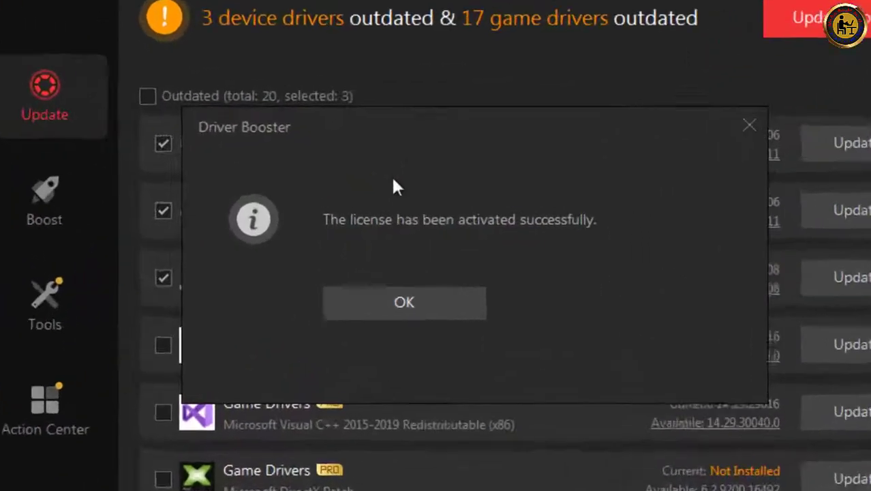
click(425, 308)
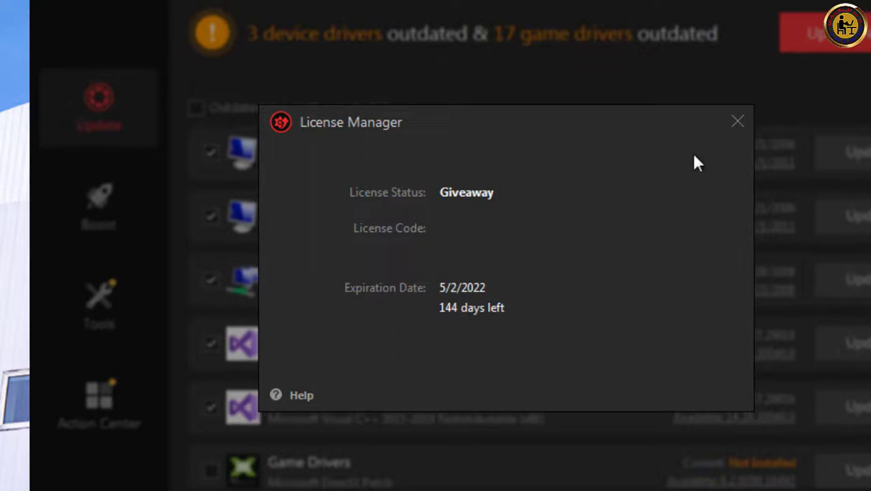
click(738, 121)
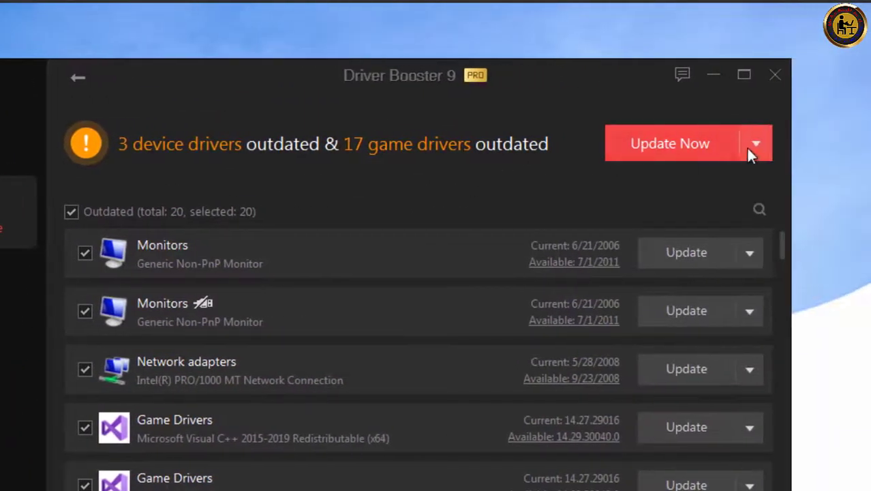
Step: With Auto Update and Auto Backup on, start updating all selected outdated drivers and accept the installation notices
click(752, 147)
click(750, 179)
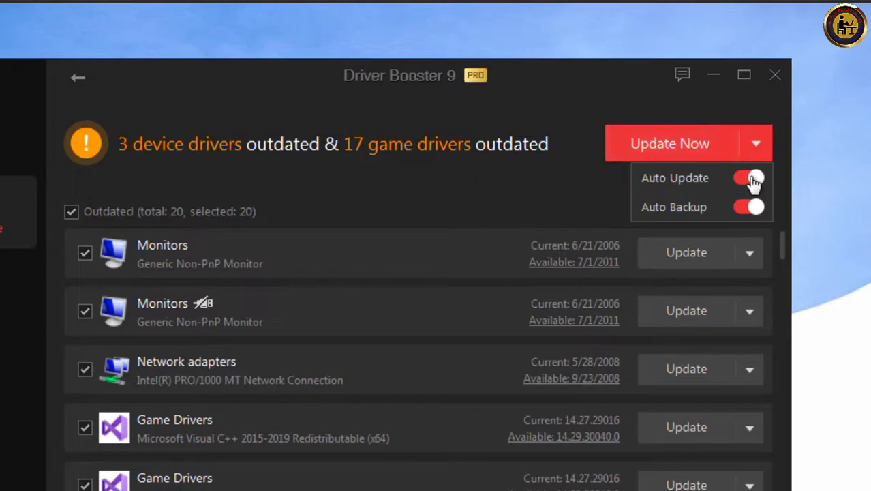
click(521, 164)
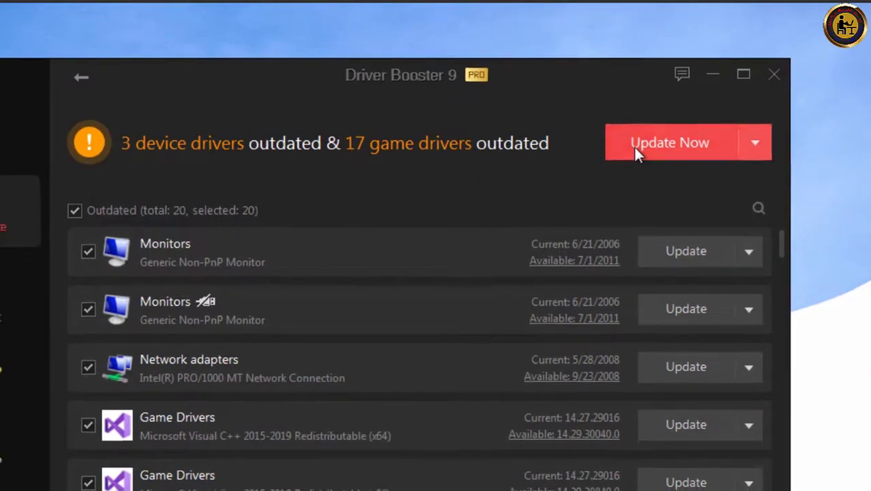
click(634, 147)
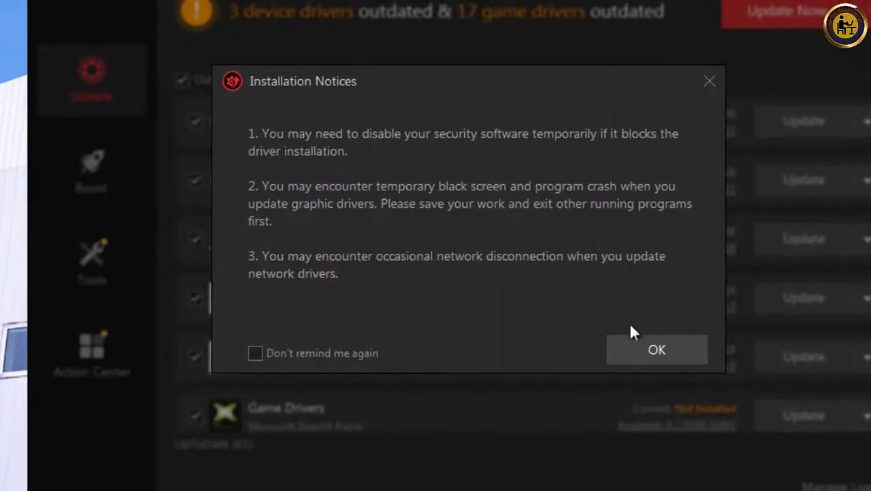
click(644, 350)
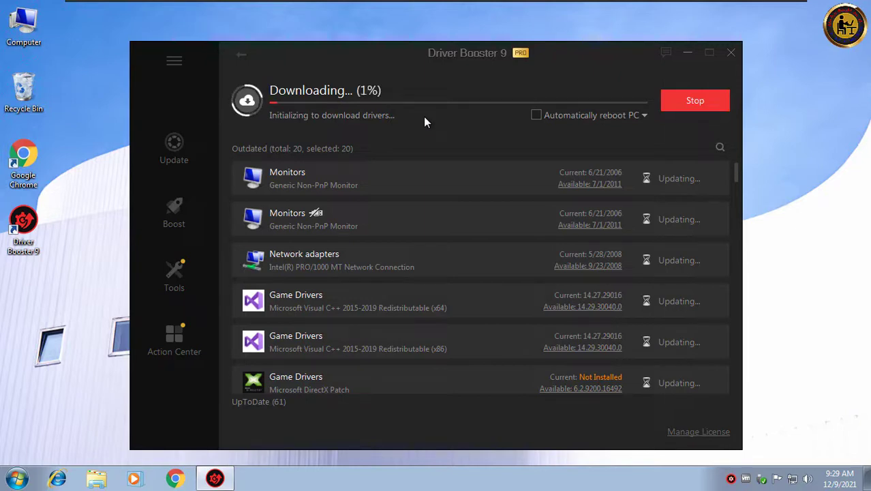
Step: Review the installed programs in Programs and Features, and close the window
double_click(22, 28)
click(368, 97)
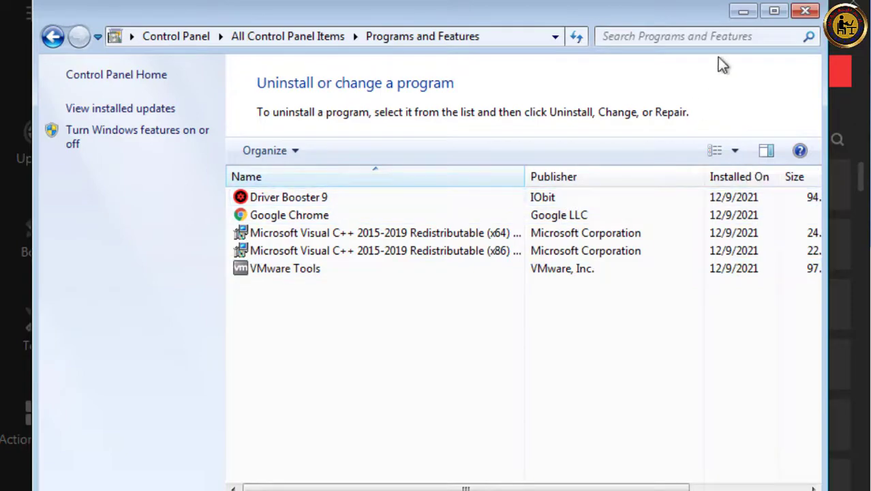
click(800, 19)
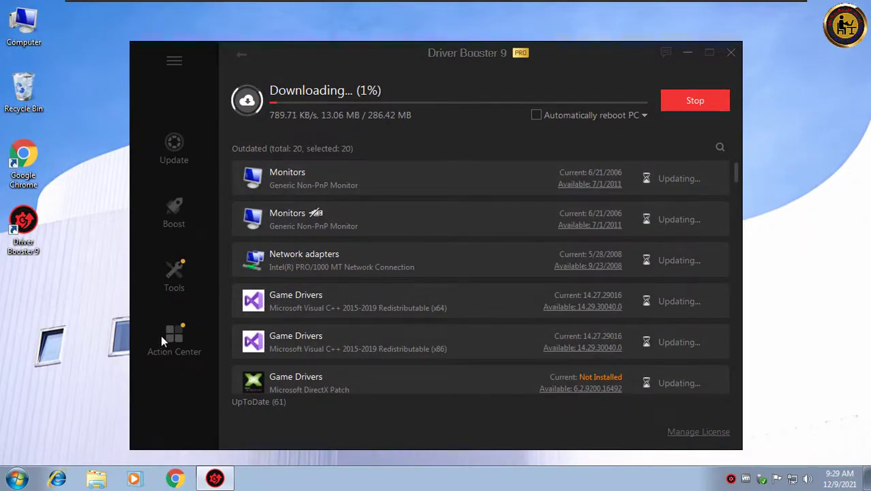
Step: Open the computer's system properties and maximize the window to examine the Windows edition and hardware details
right_click(17, 31)
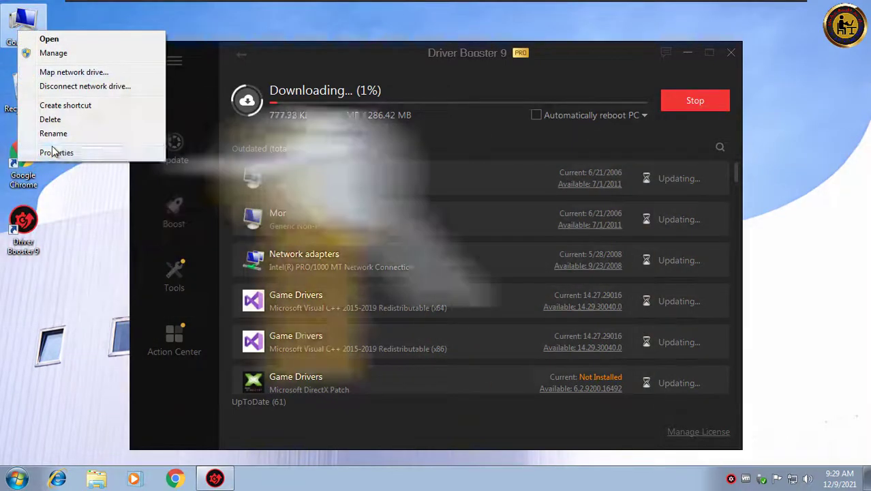
click(56, 151)
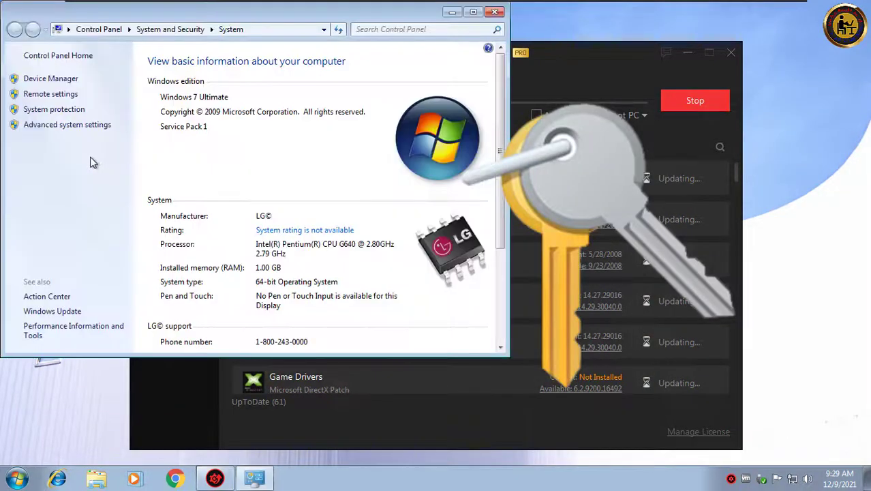
click(473, 12)
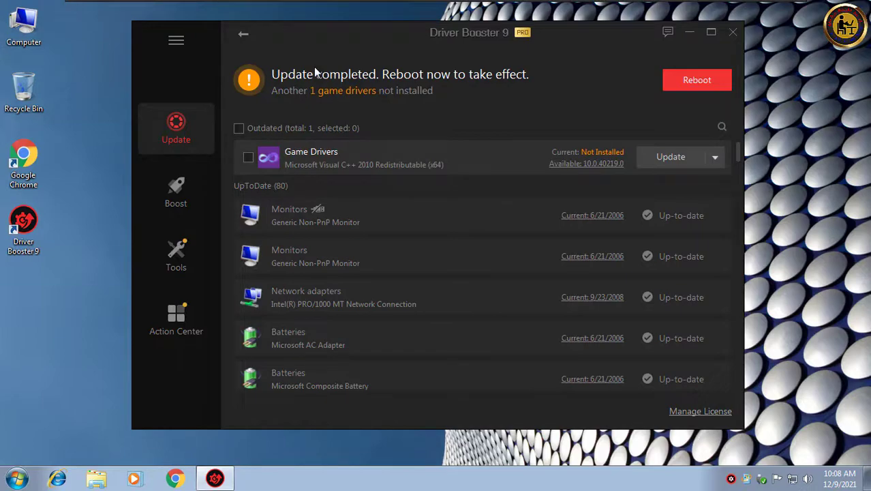
Step: Select the remaining Microsoft Visual C++ 2010 Redistributable (x64) game driver, start its update, and accept the installation notices
click(239, 128)
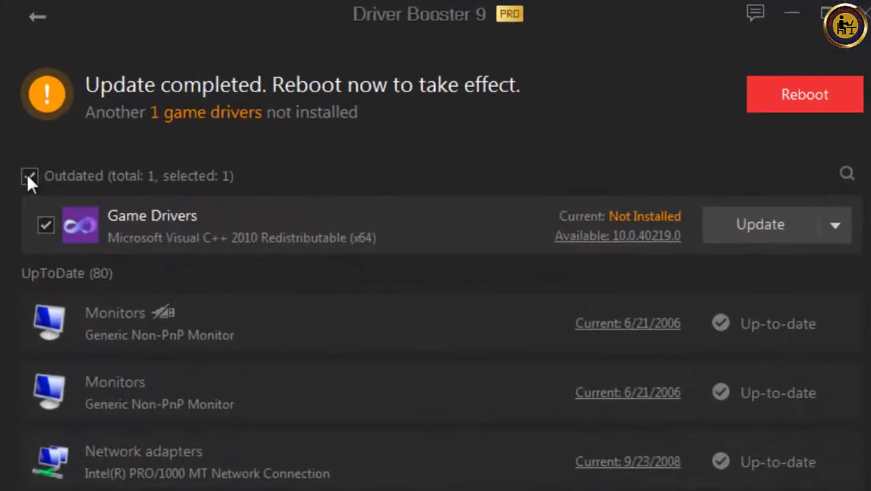
click(29, 178)
click(28, 177)
click(784, 220)
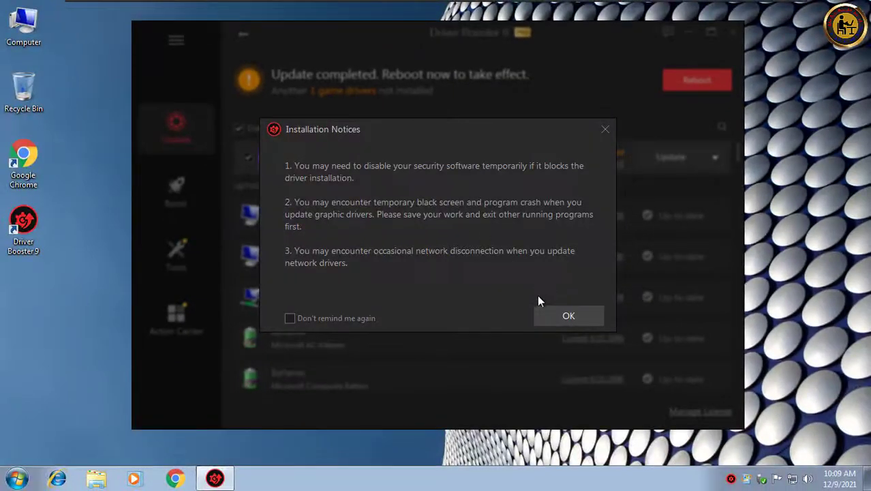
click(548, 317)
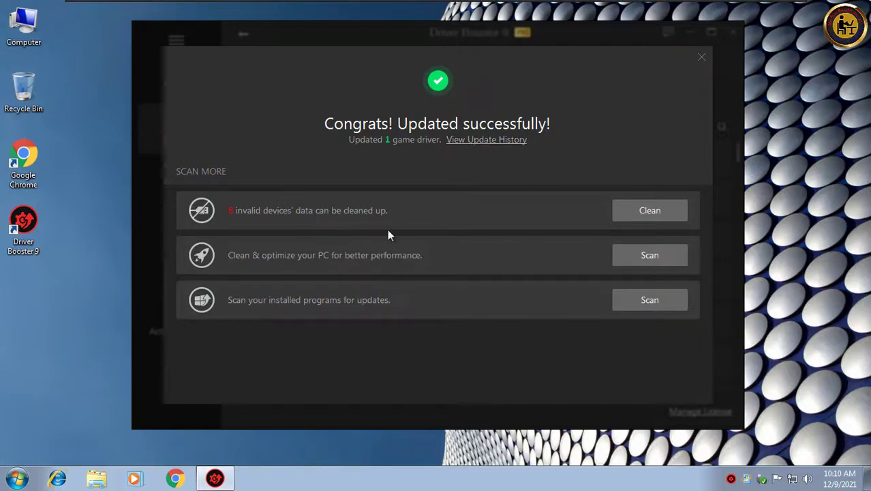
Step: Close the update summary and the Driver Booster window, and refresh the desktop
click(699, 65)
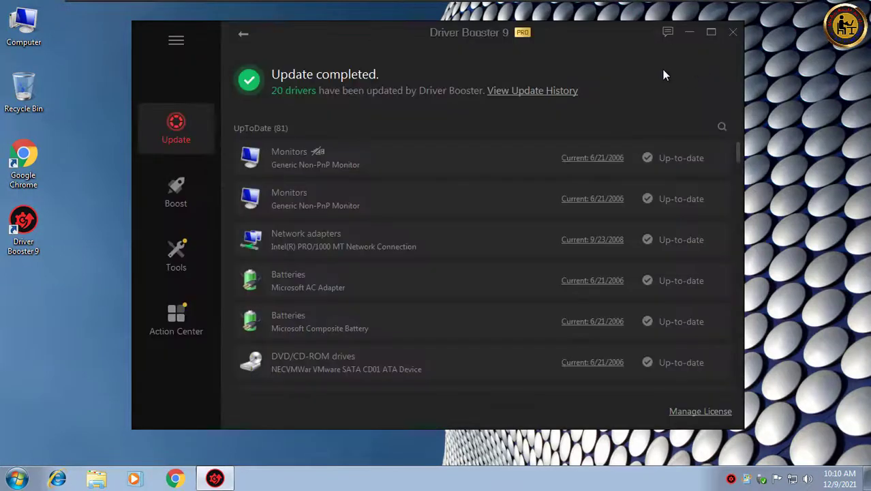
click(734, 40)
right_click(428, 91)
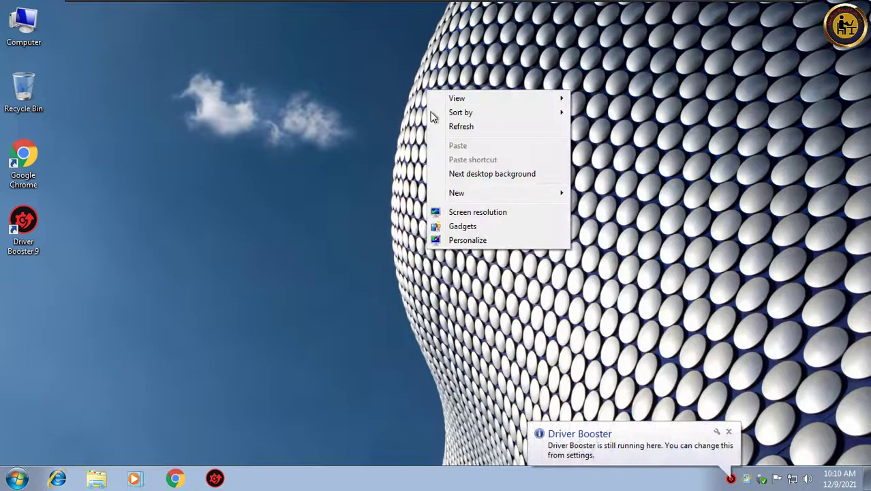
click(462, 130)
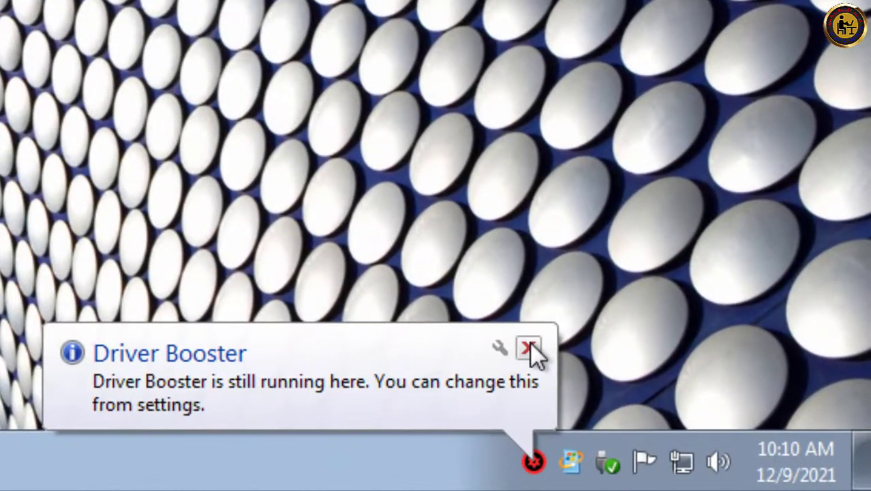
Step: Dismiss the Driver Booster notification and exit the program running in the background
click(573, 367)
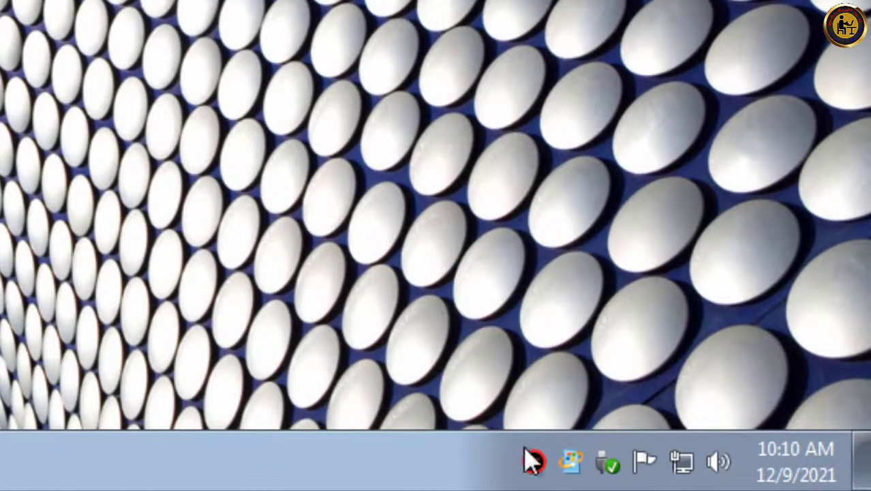
right_click(577, 461)
click(538, 424)
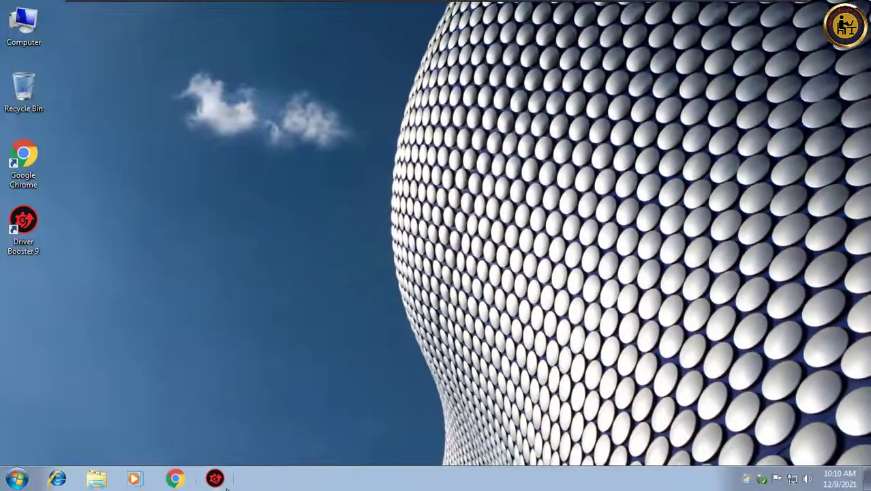
Step: Restart the computer to apply the driver updates
key(super)
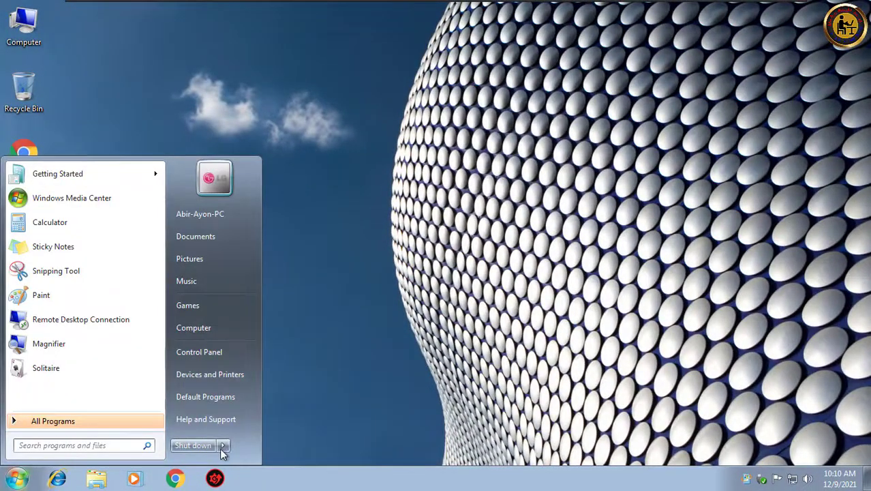
click(222, 445)
click(259, 427)
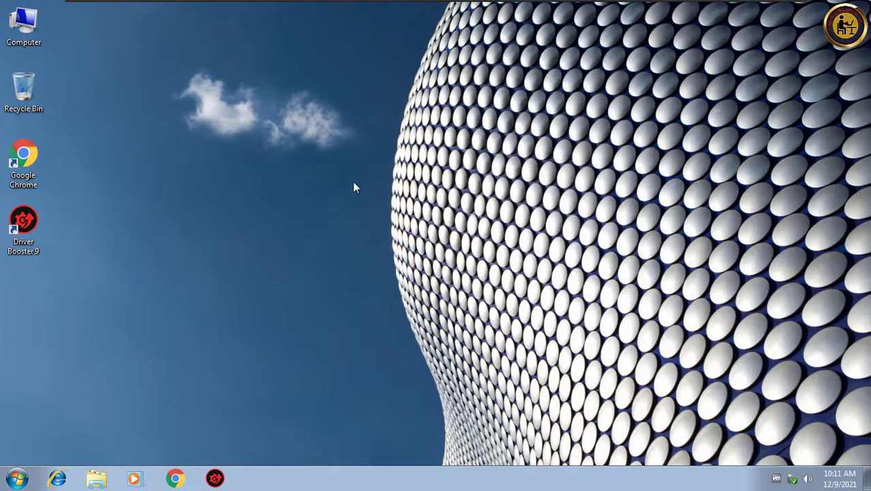
Step: Refresh the desktop several times after the restart
right_click(289, 110)
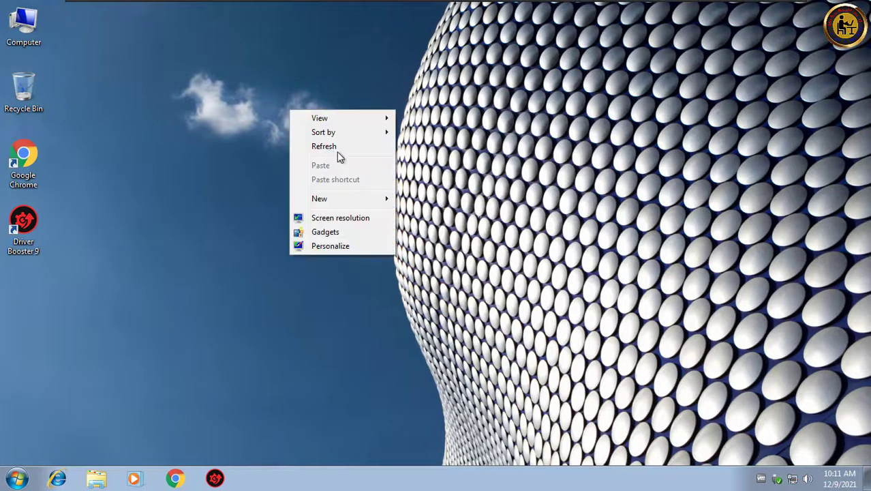
click(337, 149)
right_click(317, 119)
click(331, 152)
right_click(311, 111)
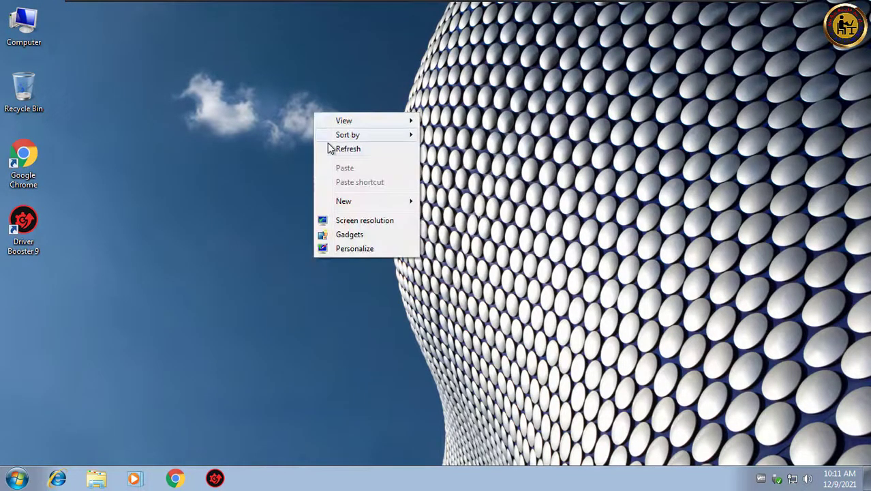
click(327, 148)
right_click(310, 103)
click(328, 140)
right_click(296, 100)
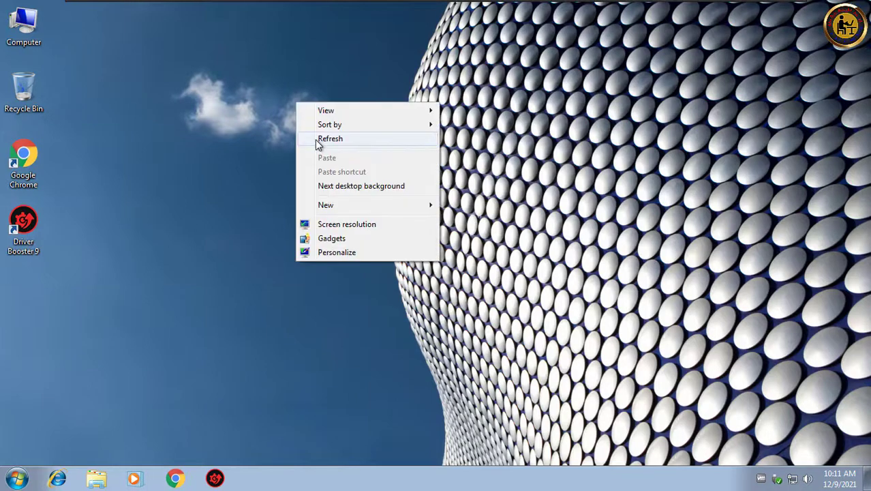
click(315, 139)
right_click(315, 107)
click(325, 142)
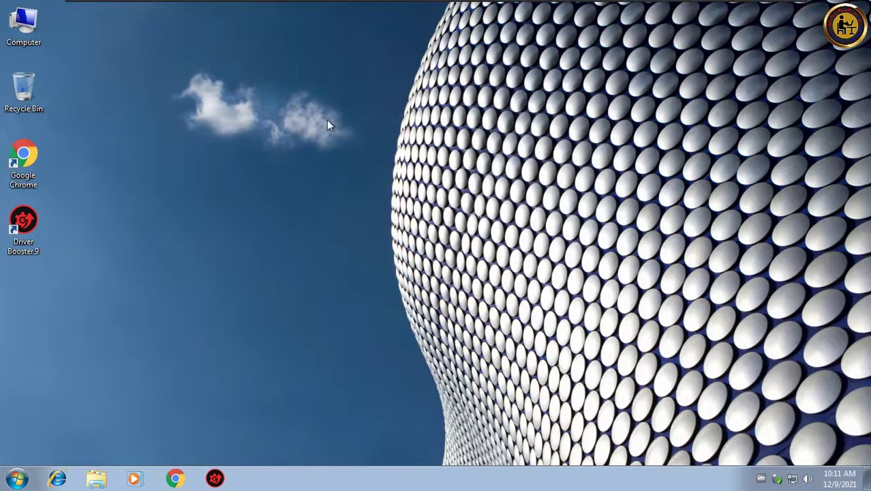
right_click(327, 119)
click(335, 156)
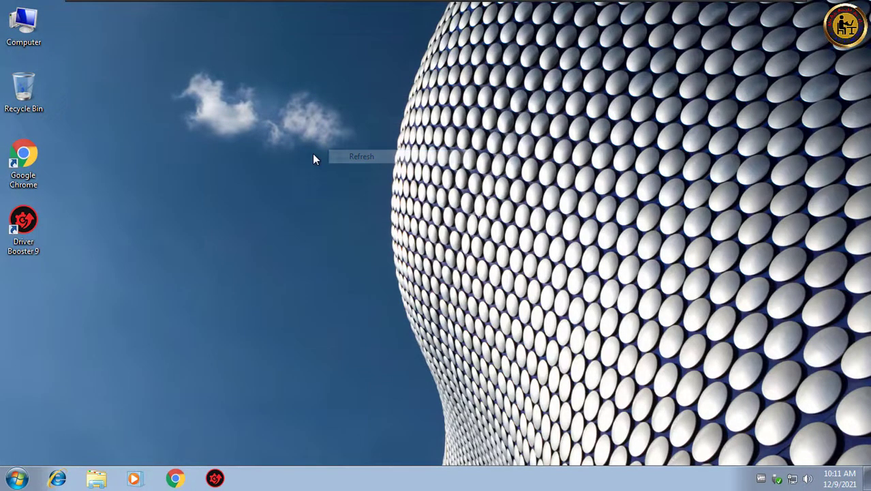
Step: Check the speaker and system sound levels in the Volume Mixer, and close it
click(808, 479)
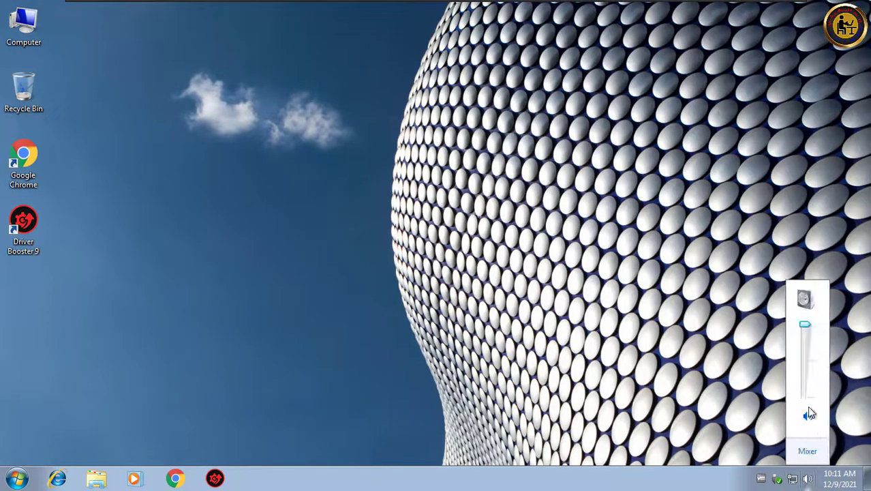
click(807, 451)
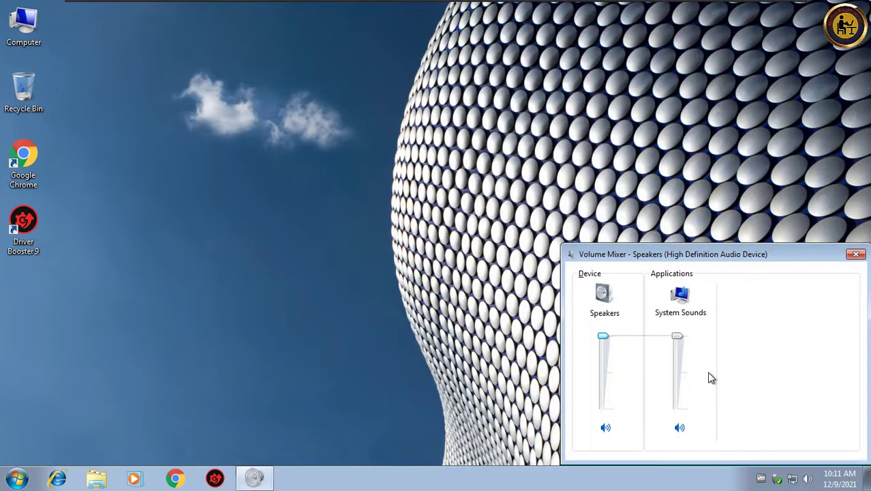
click(678, 338)
click(856, 255)
Step: Open the installed programs list from the Computer window, look through it, and close the window
double_click(23, 25)
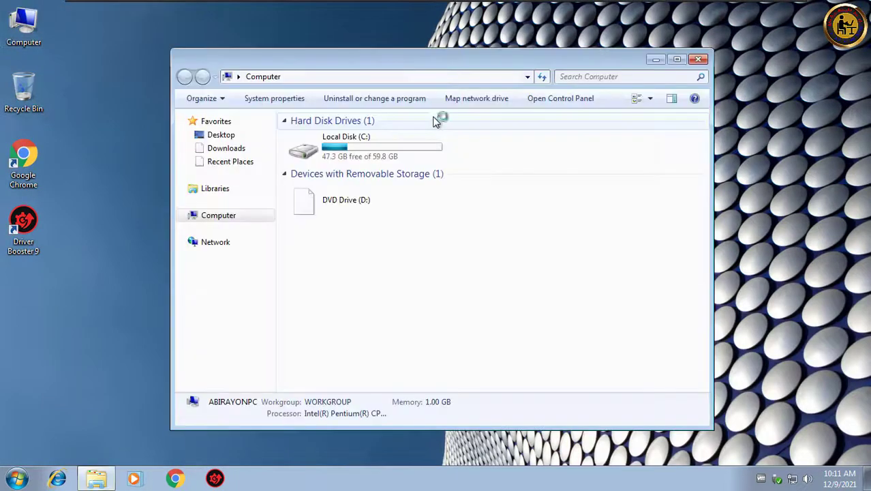
click(382, 101)
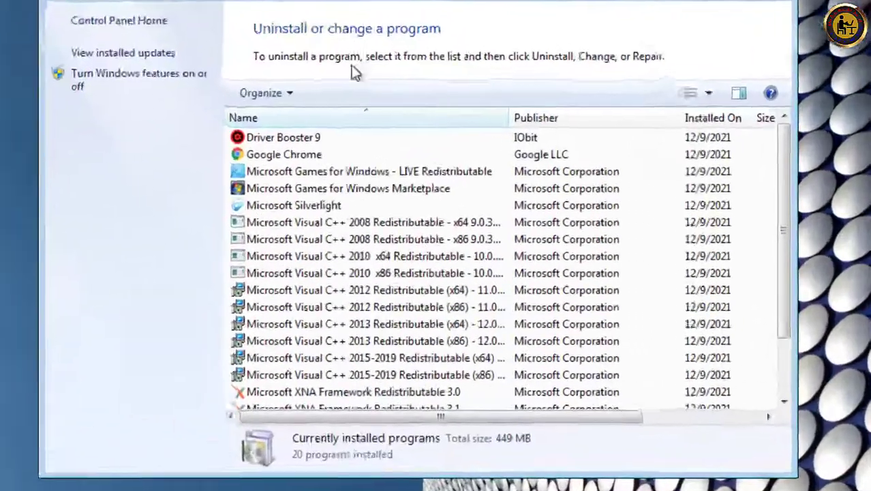
scroll(314, 201, down, 2)
scroll(314, 203, up, 2)
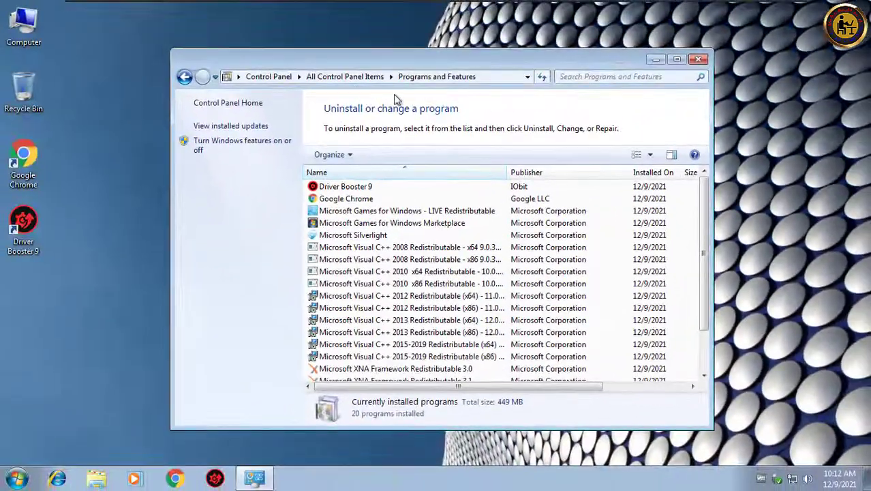
click(698, 60)
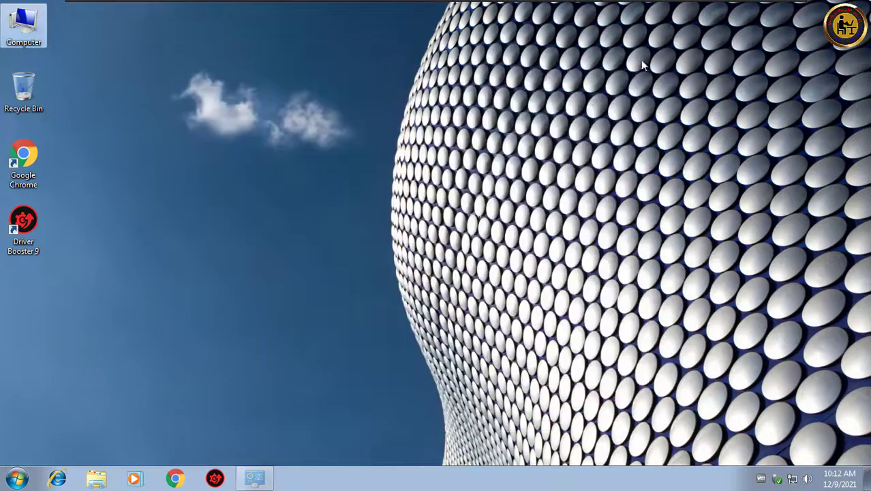
Step: Refresh the desktop twice
right_click(309, 54)
click(334, 89)
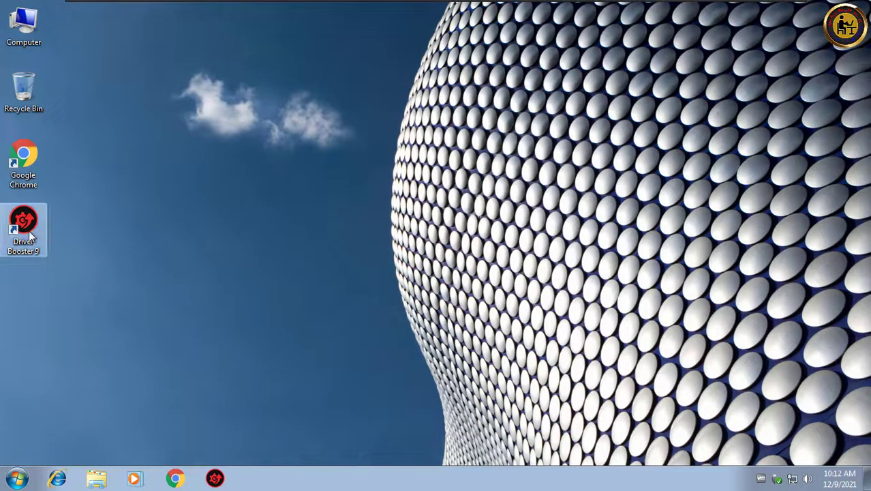
right_click(90, 195)
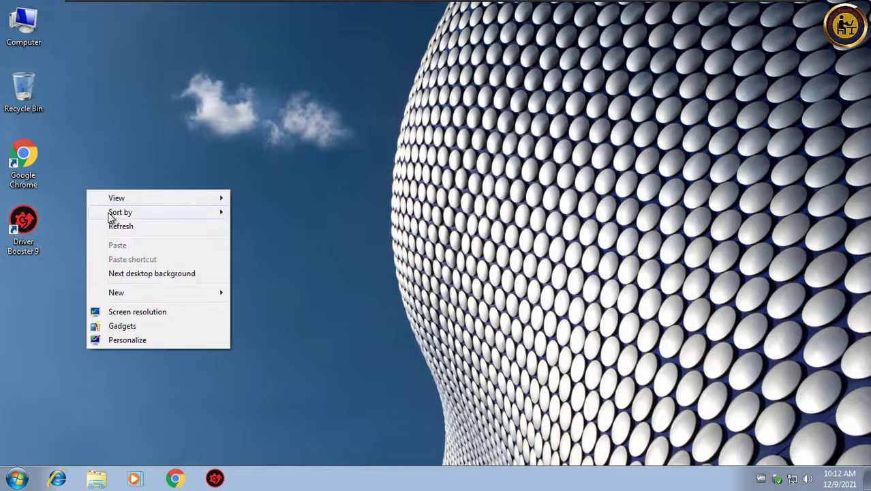
click(109, 224)
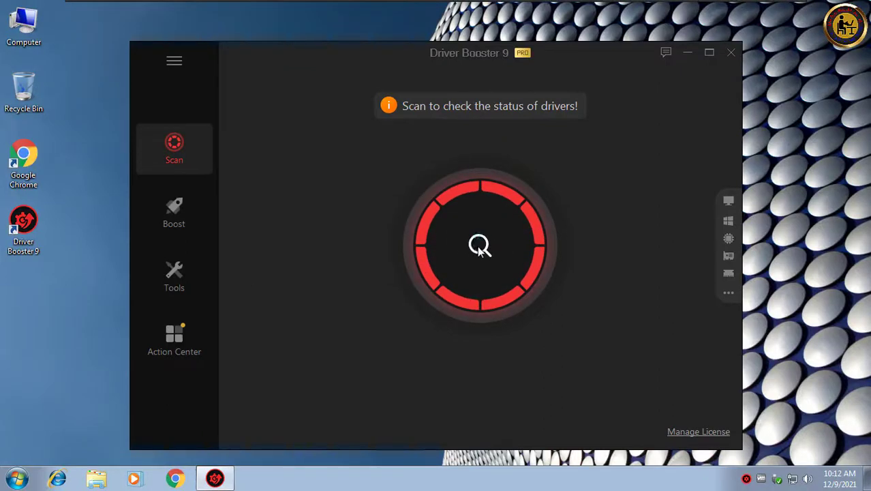
Step: Scan the computer's drivers again in Driver Booster and close its window
click(480, 245)
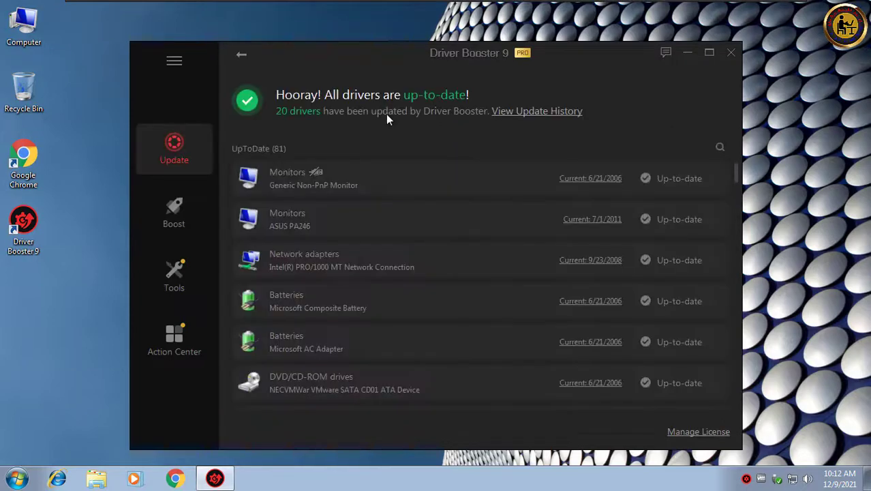
click(730, 58)
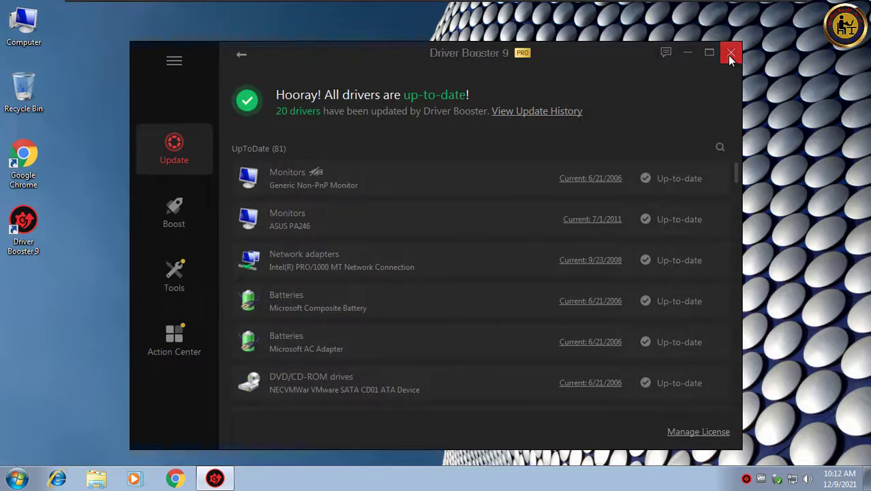
click(730, 52)
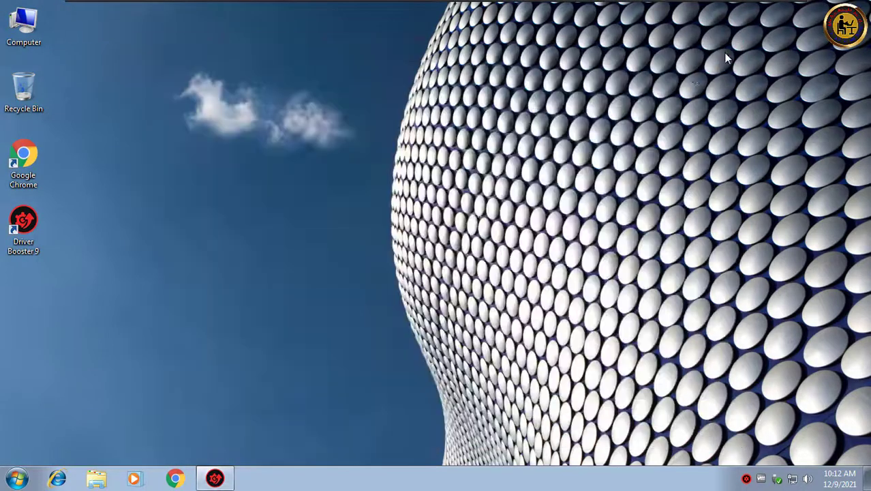
Step: Exit Driver Booster running in the background and unpin the program from the taskbar
right_click(745, 482)
click(756, 463)
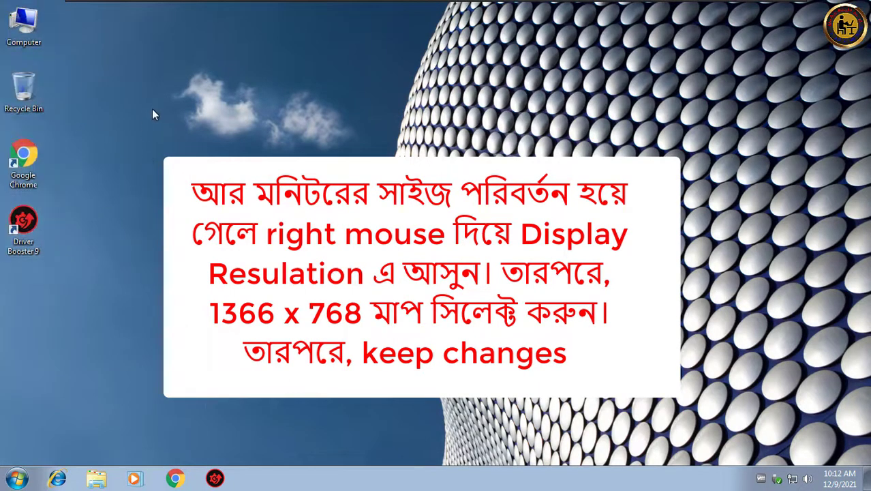
right_click(218, 480)
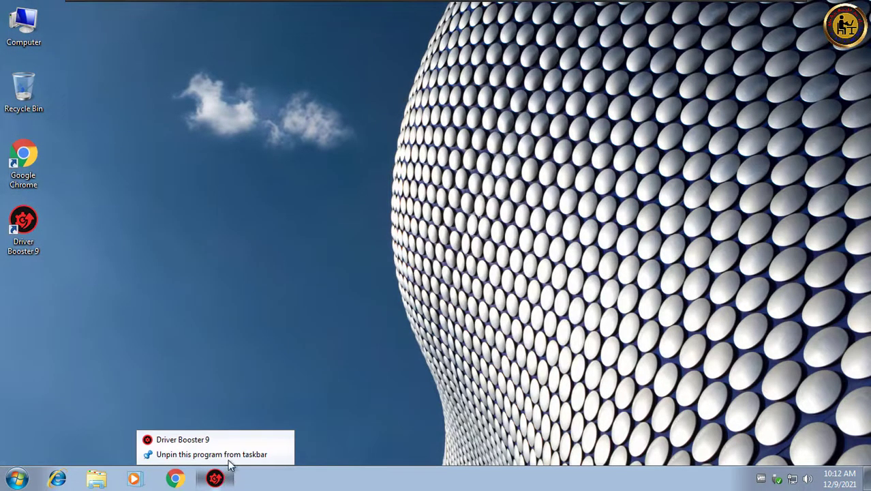
click(226, 455)
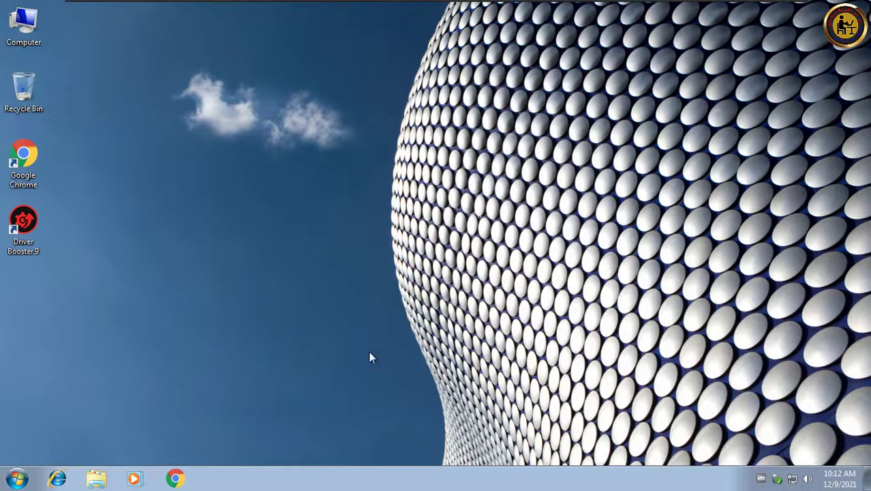
Step: Open Control Panel in a maximized window and display its items as large icons
click(17, 478)
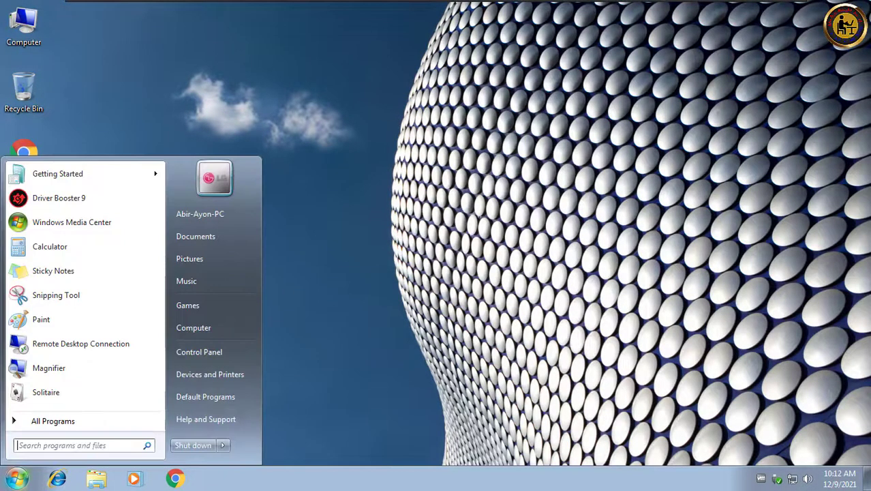
click(216, 354)
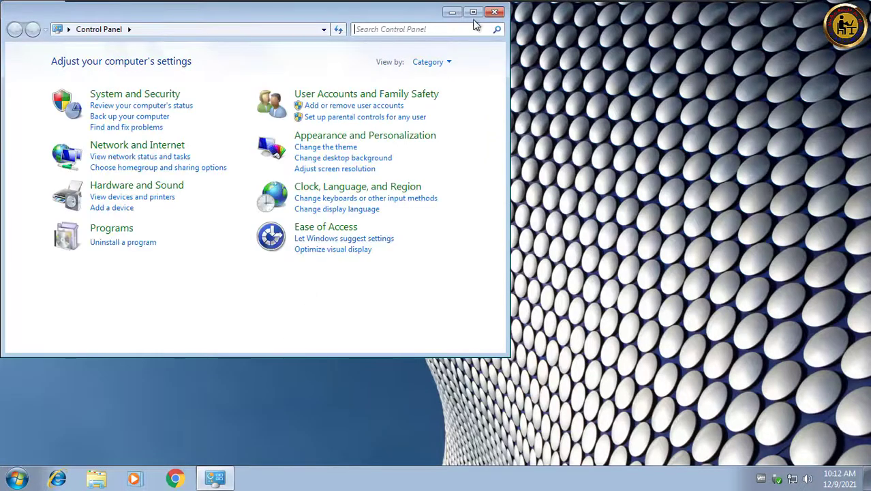
click(473, 12)
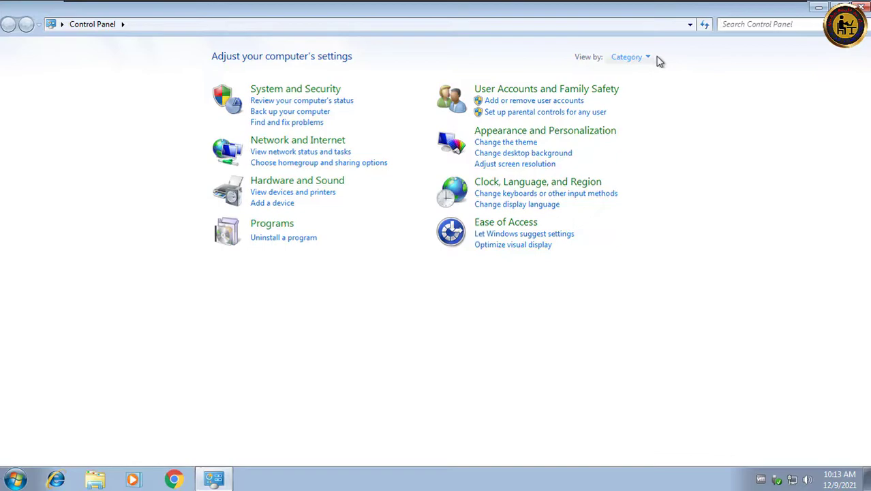
click(647, 57)
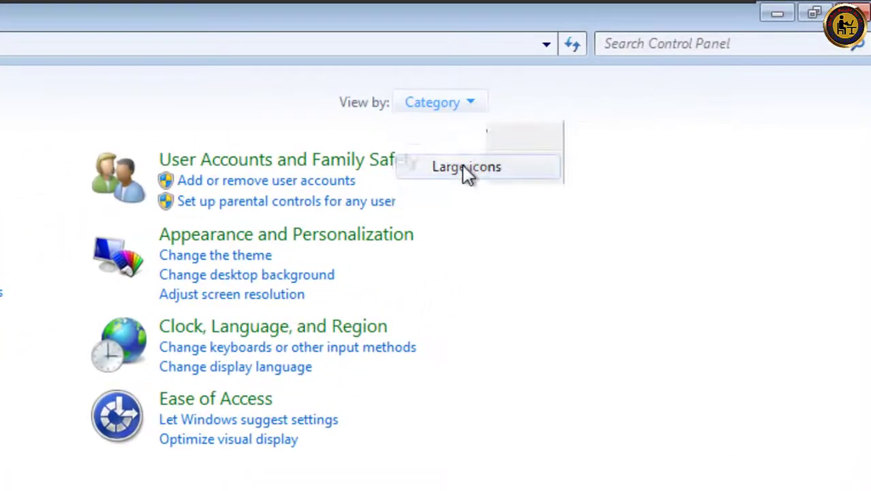
click(463, 168)
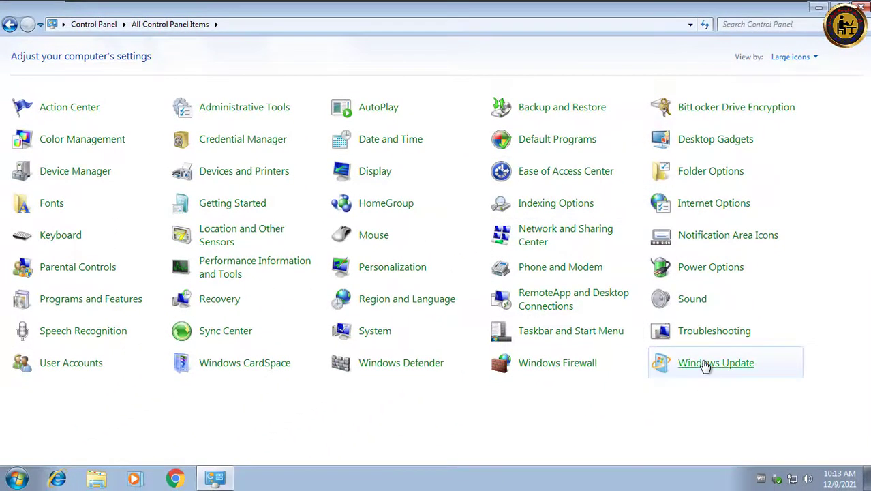
Step: Check for new updates in Windows Update and close the window
click(706, 367)
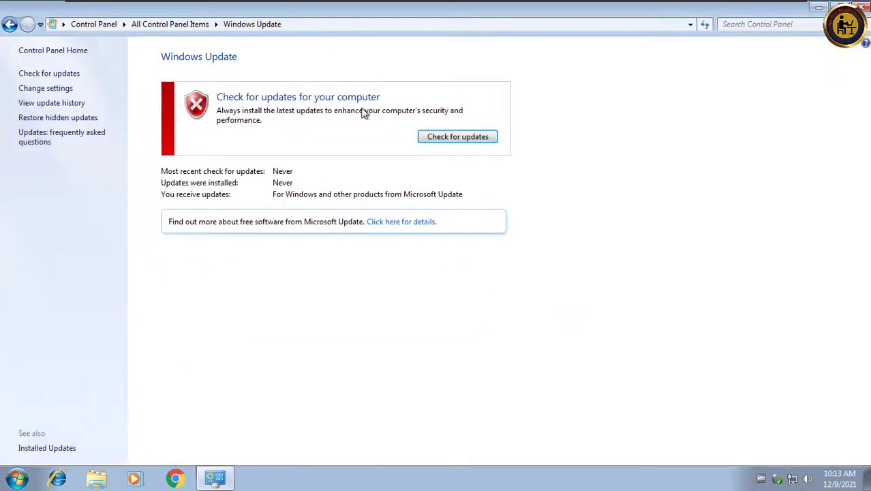
click(424, 137)
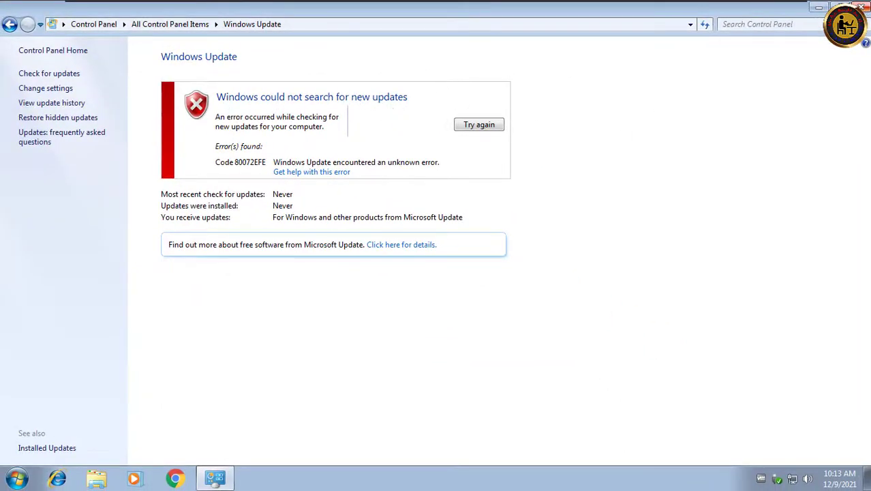
click(862, 7)
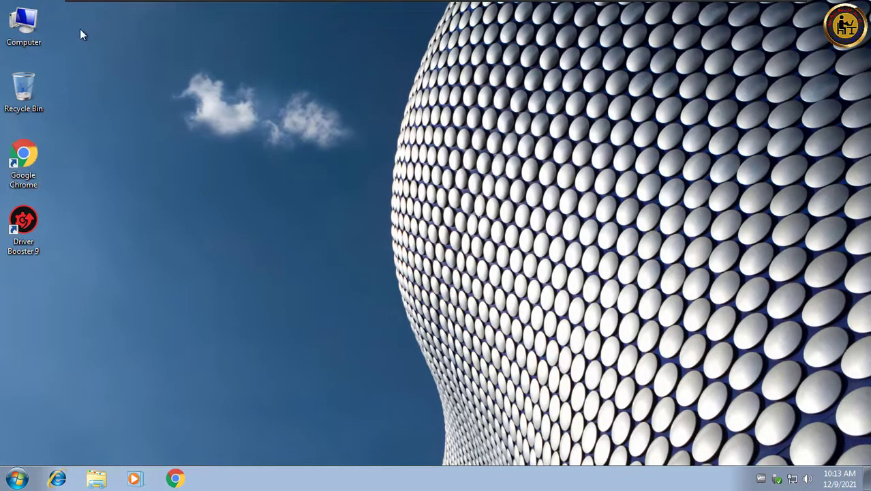
Step: Open Control Panel again and minimize its window
key(super)
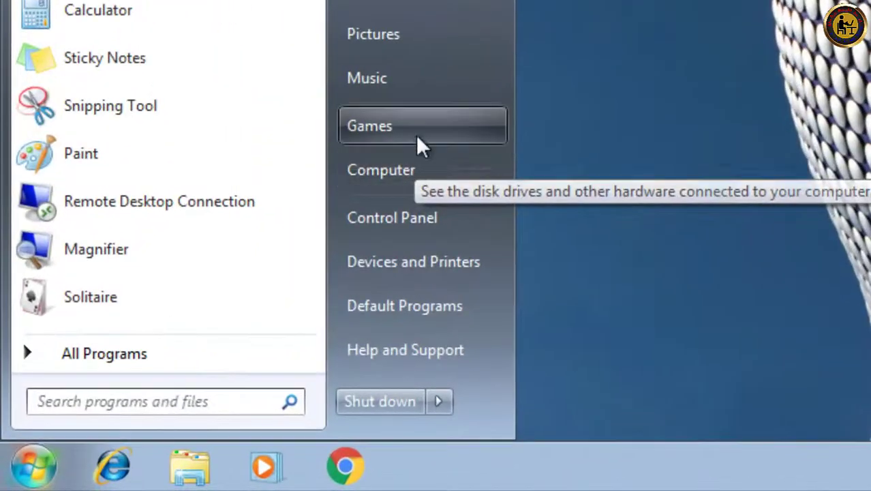
click(411, 225)
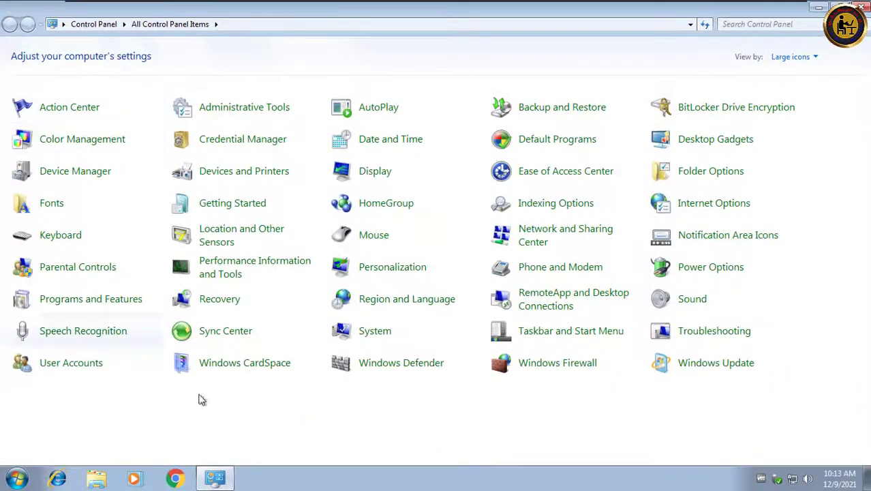
click(215, 477)
Step: View the installed programs through the Computer window and close that window
double_click(23, 22)
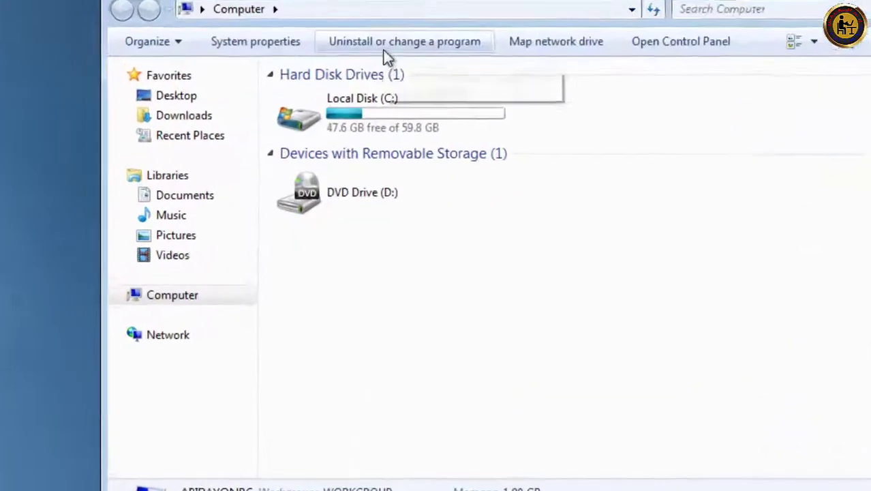
click(364, 95)
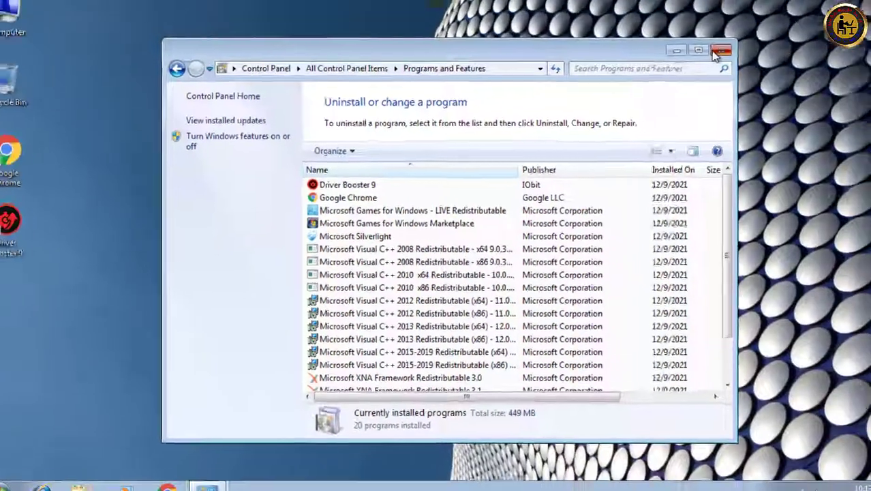
click(679, 43)
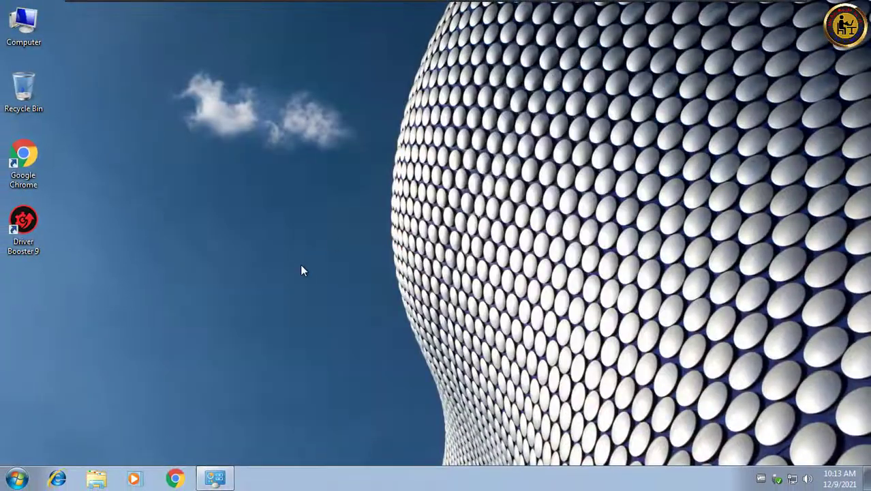
Step: Restore the Control Panel window and open the Windows features list from Programs and Features
click(217, 476)
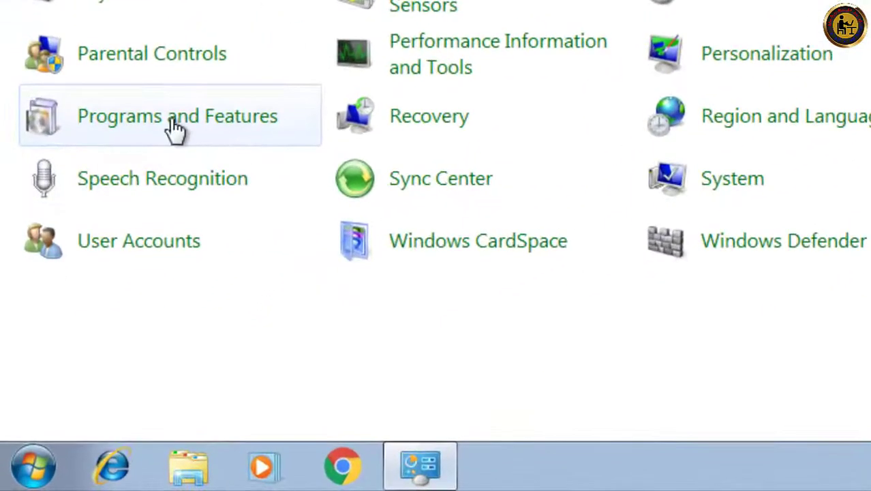
click(185, 115)
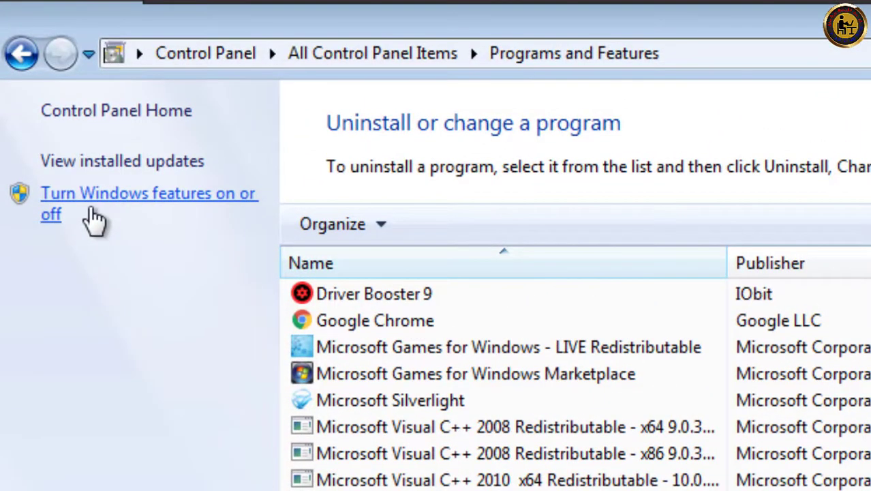
click(94, 216)
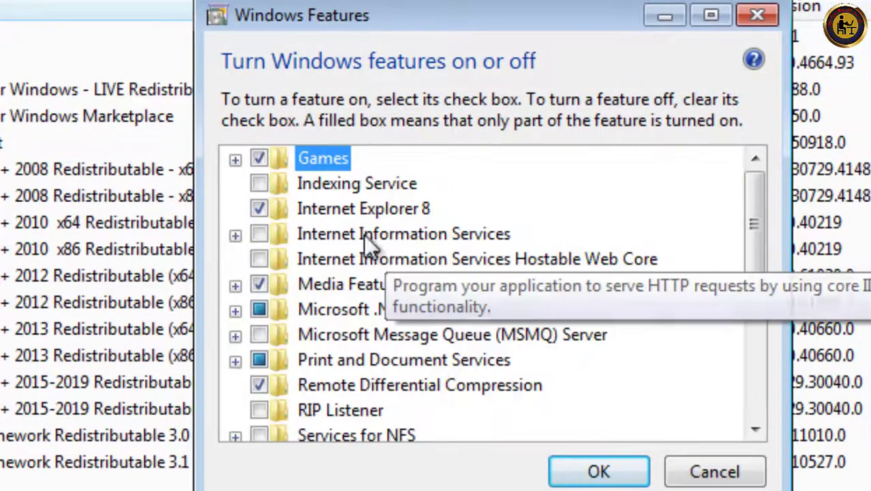
Step: Review the Windows features that are turned on or off, accept the dialog and close Programs and Features
scroll(508, 239, down, 1)
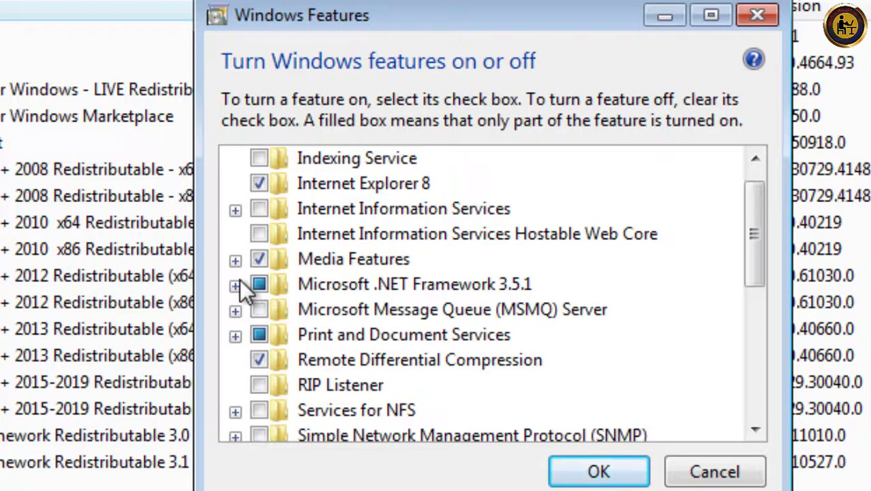
scroll(361, 279, down, 1)
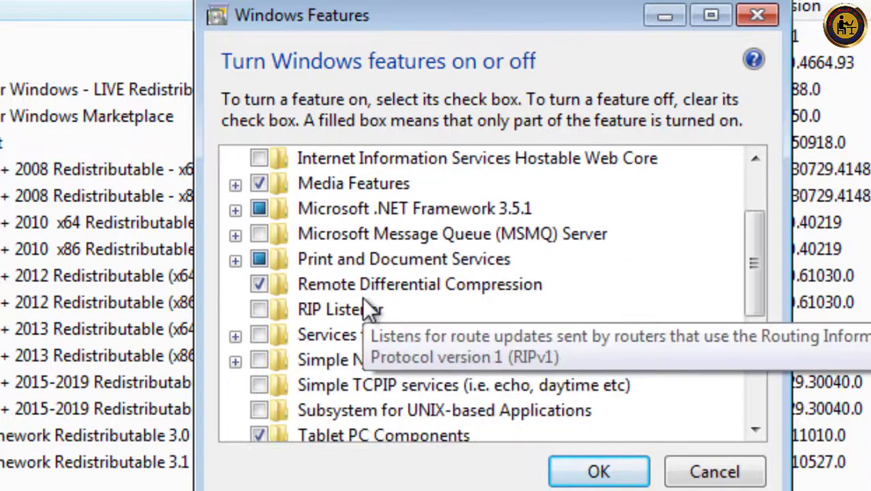
scroll(354, 290, up, 1)
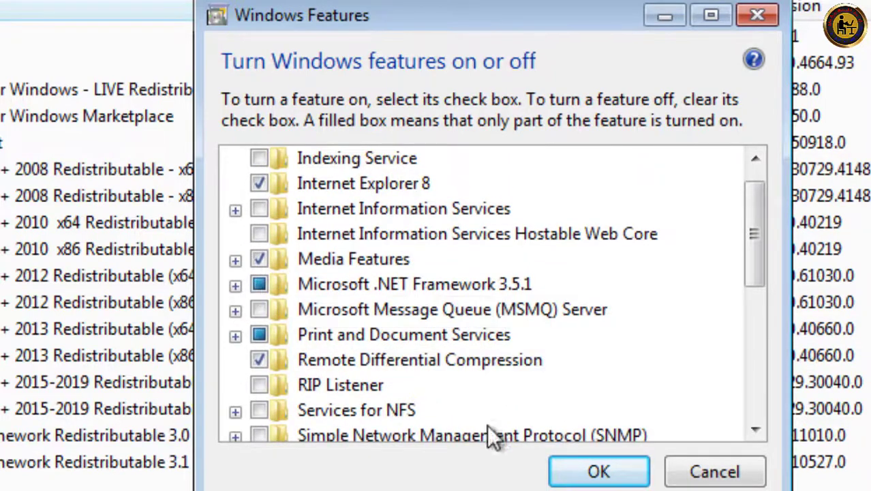
scroll(615, 393, down, 5)
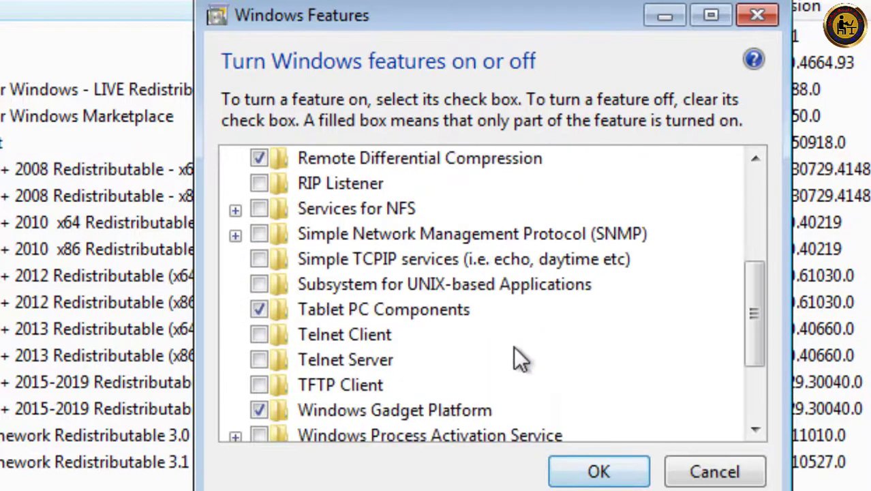
click(602, 472)
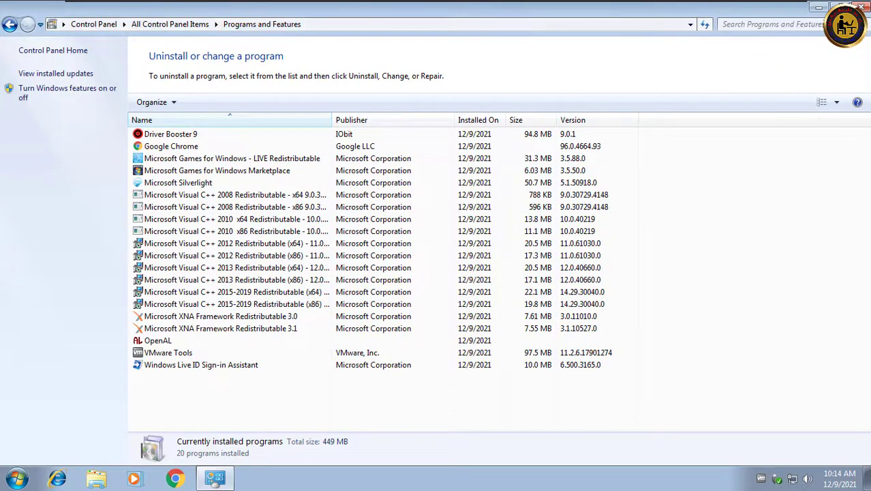
click(862, 7)
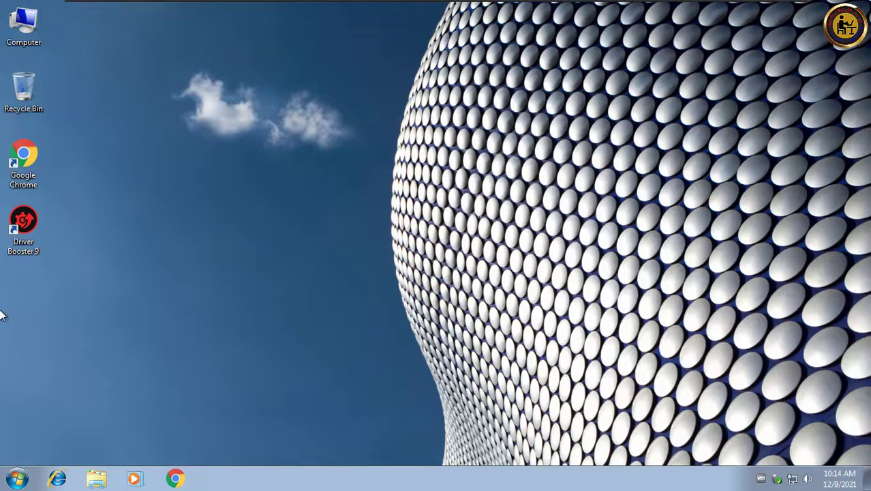
Step: View the drives in the Computer window and close it
drag(2, 315, 47, 39)
click(42, 36)
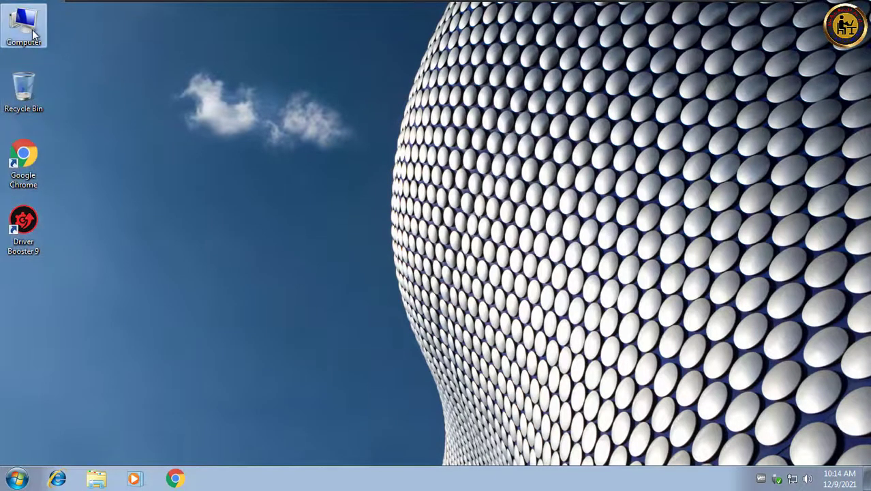
double_click(32, 29)
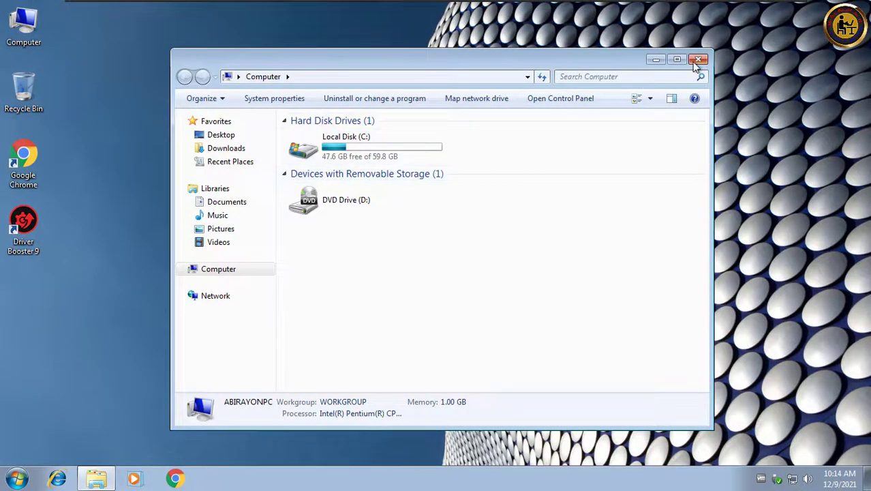
click(699, 60)
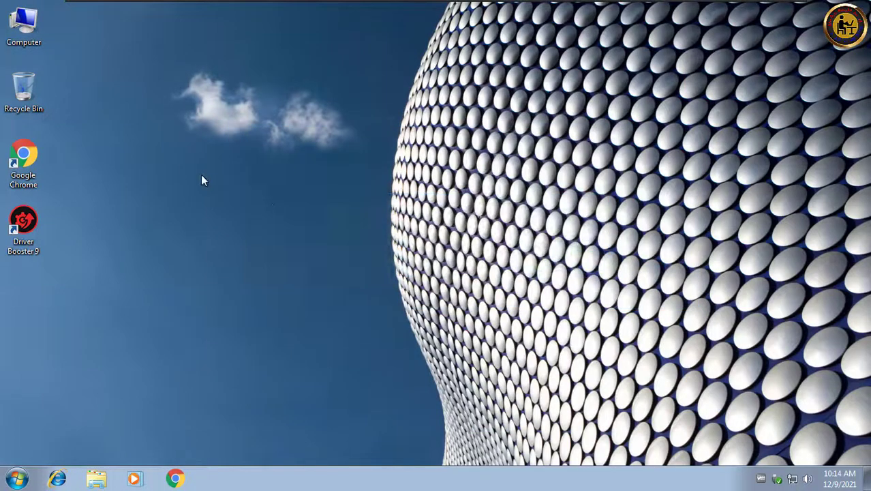
Step: Shut down the computer
drag(241, 189, 532, 309)
click(26, 479)
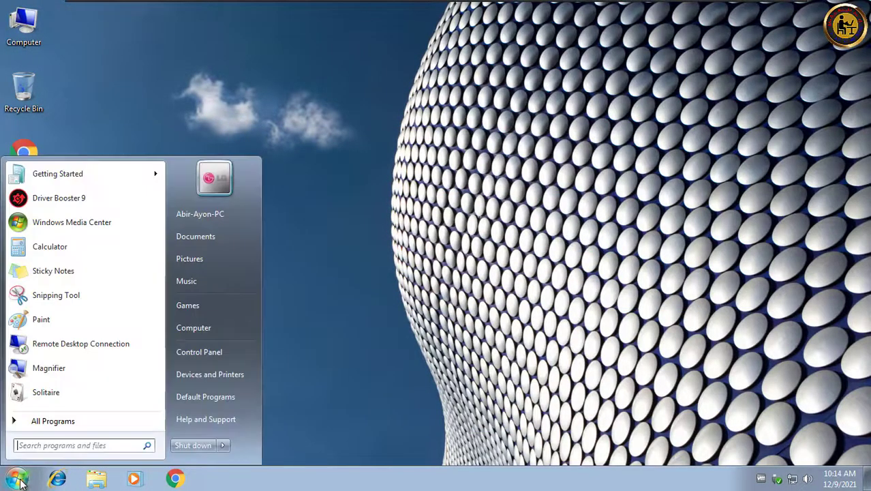
click(181, 445)
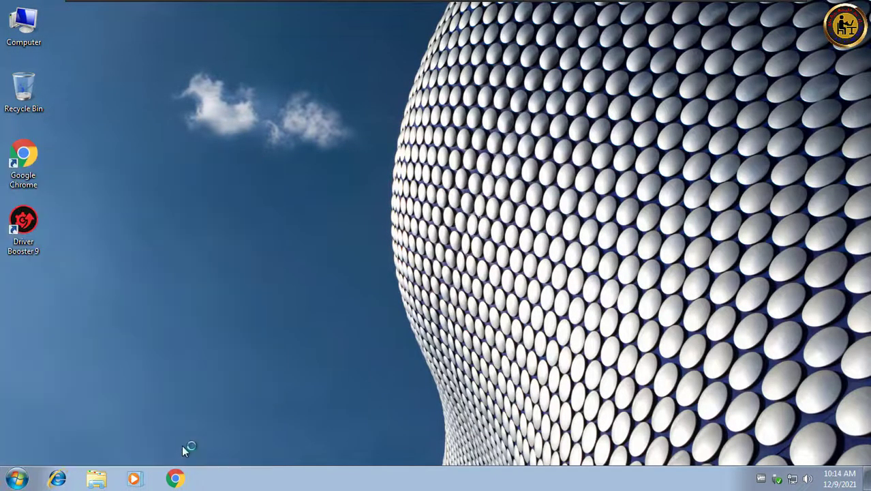